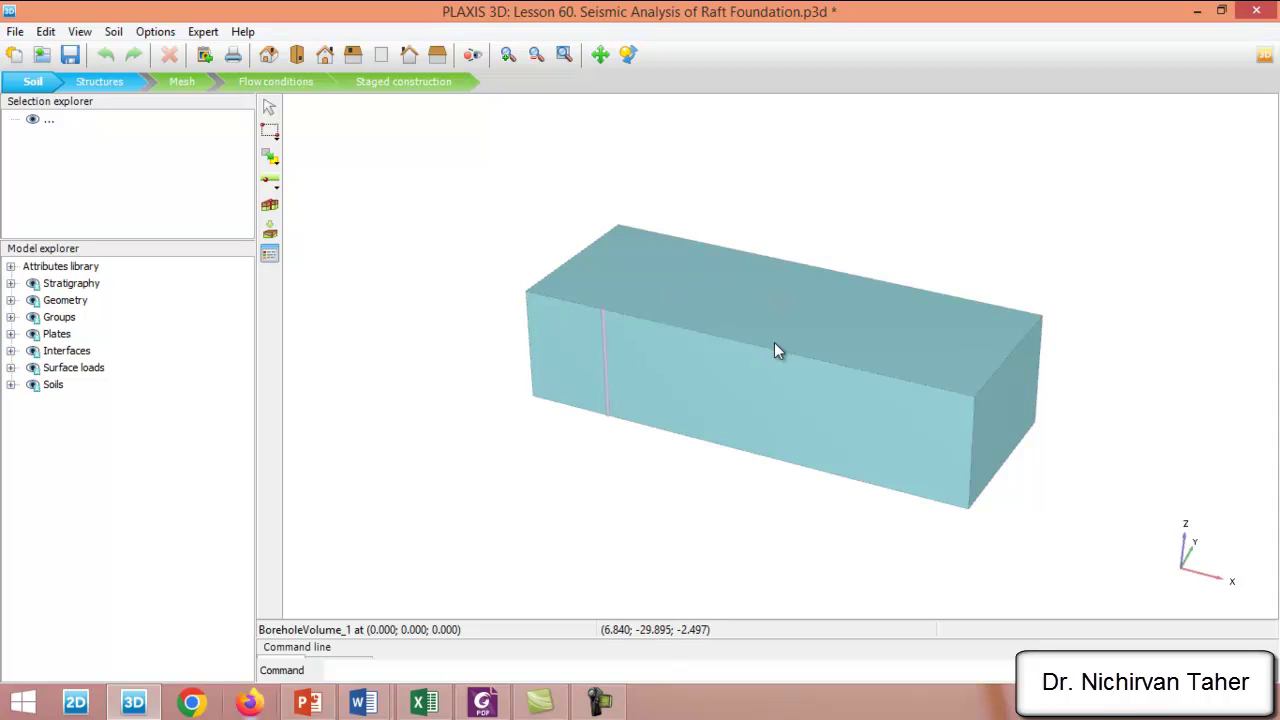
pyautogui.click(100, 81)
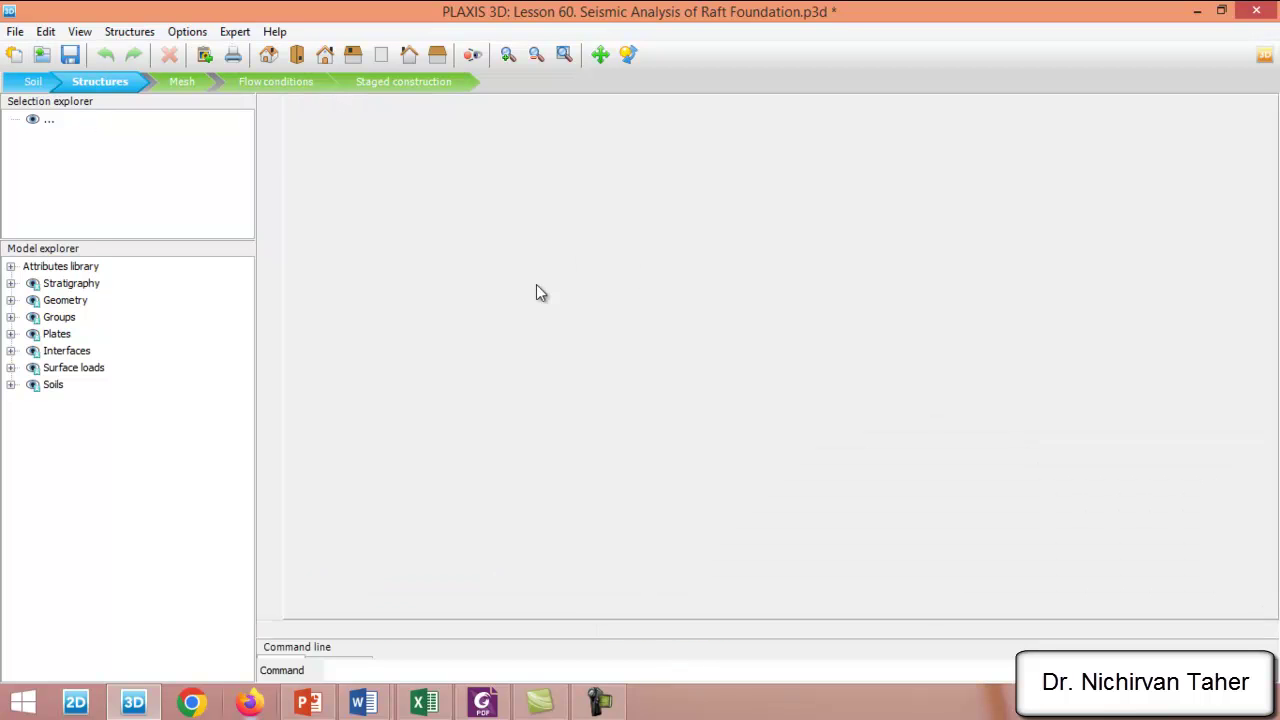
pyautogui.scroll(3, 794, 331)
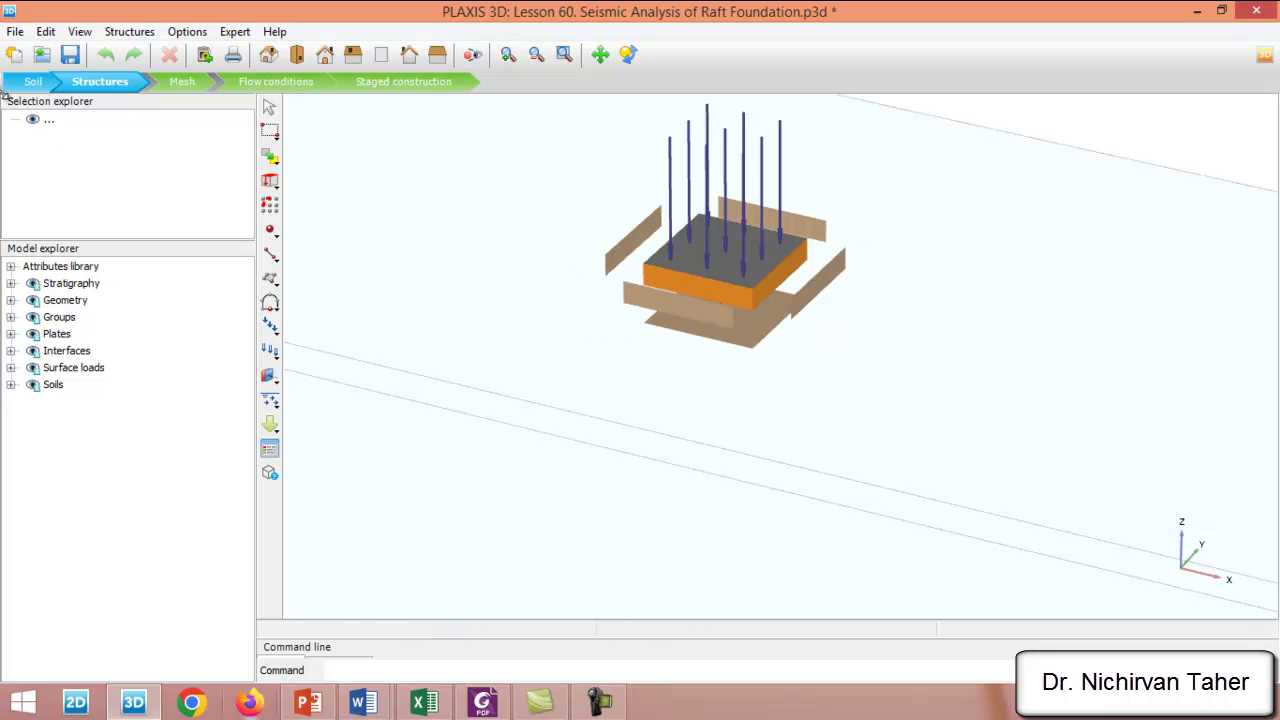
pyautogui.click(35, 81)
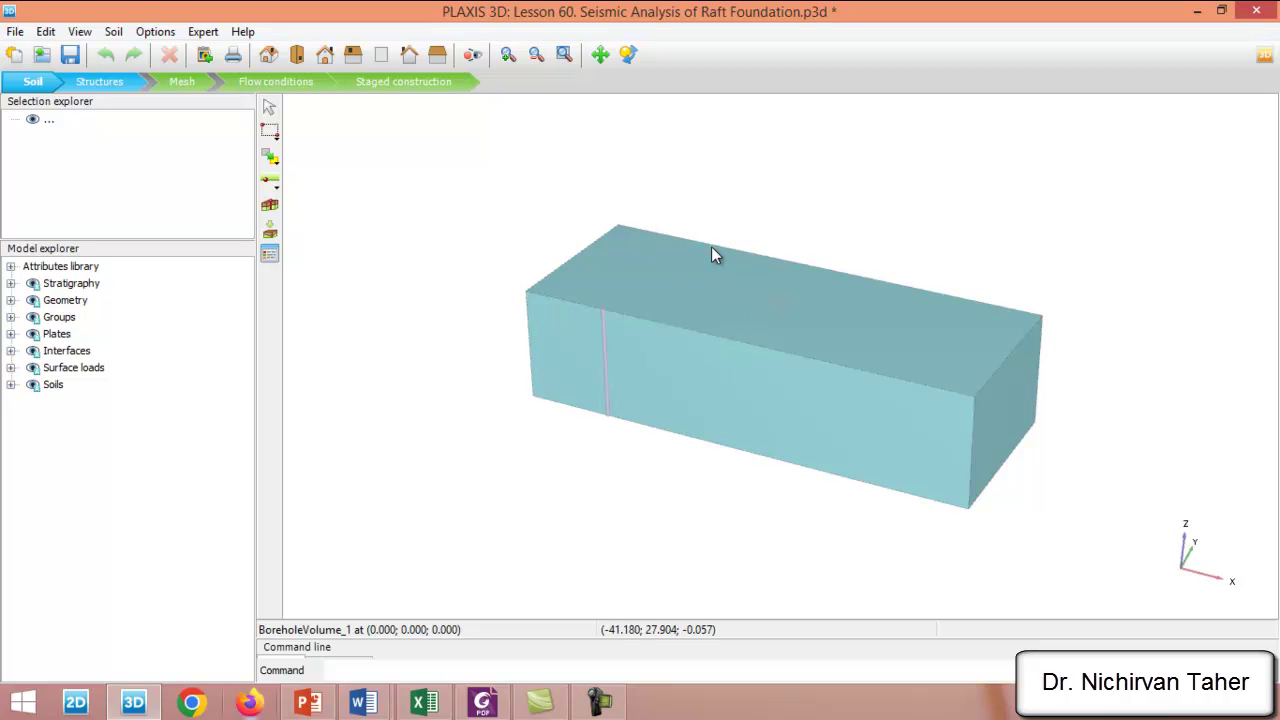
pyautogui.click(15, 32)
pyautogui.click(57, 286)
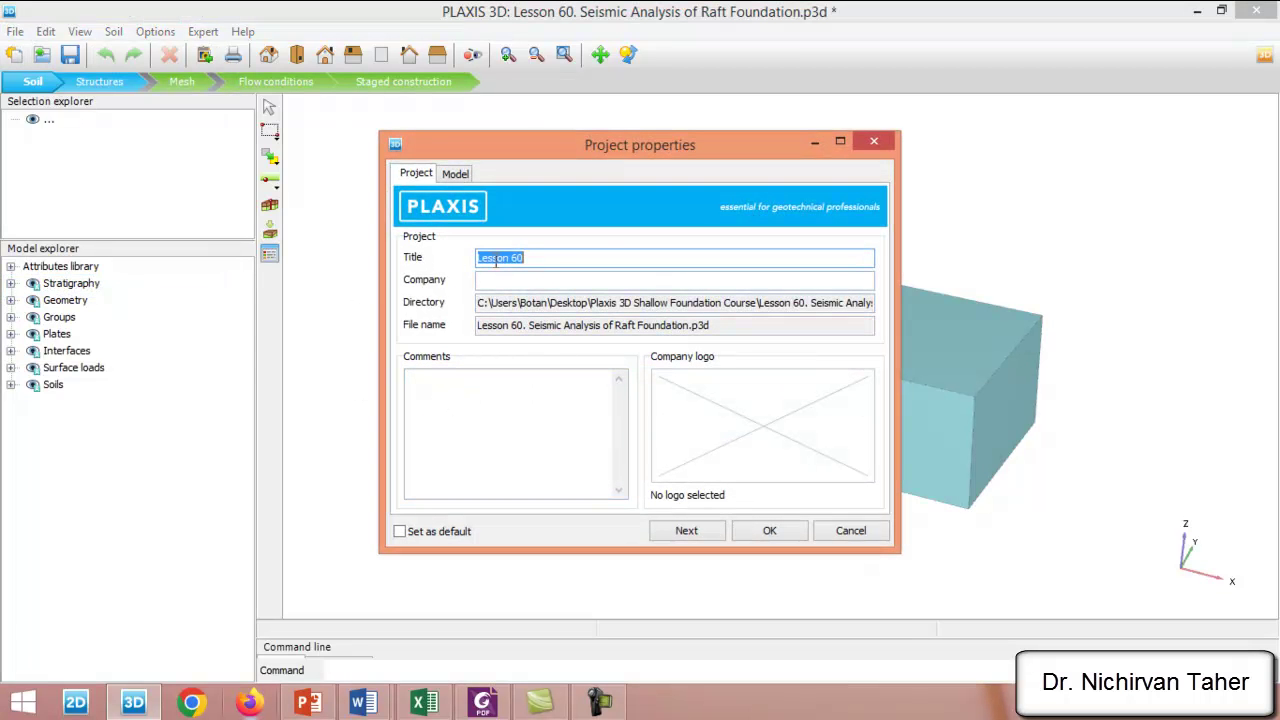
pyautogui.moveTo(628, 150); pyautogui.dragTo(428, 132)
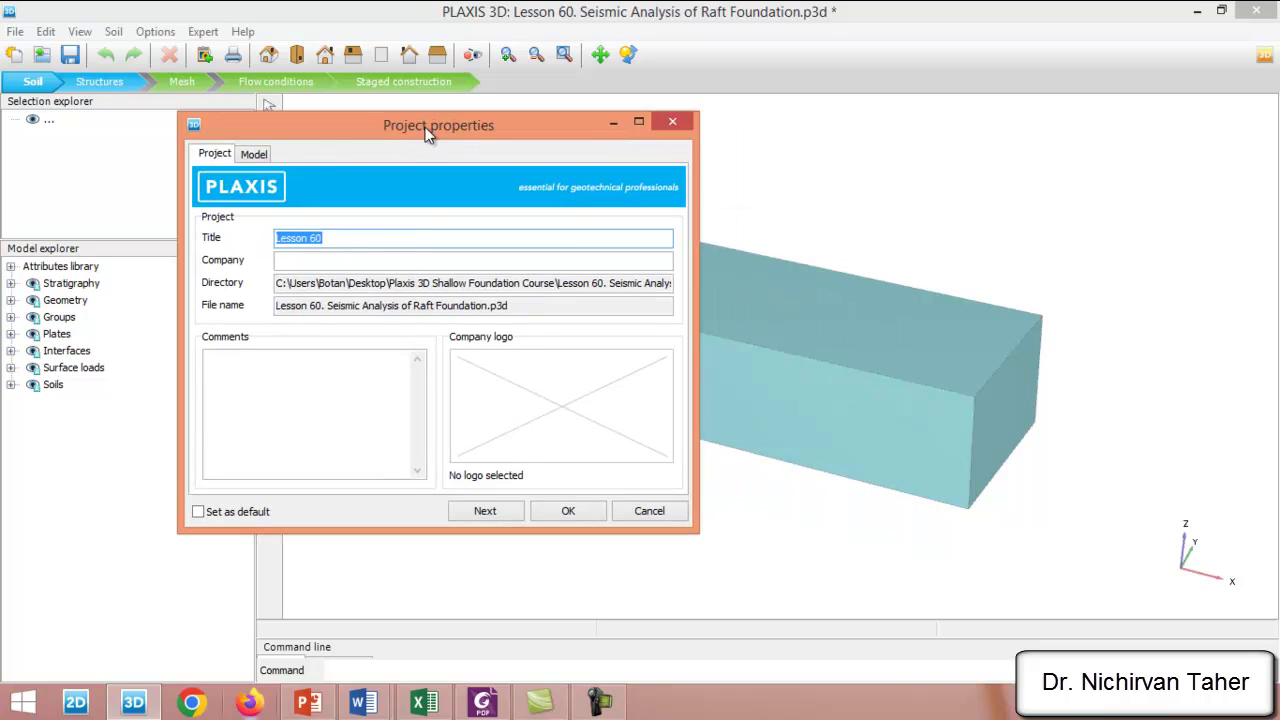
pyautogui.click(252, 153)
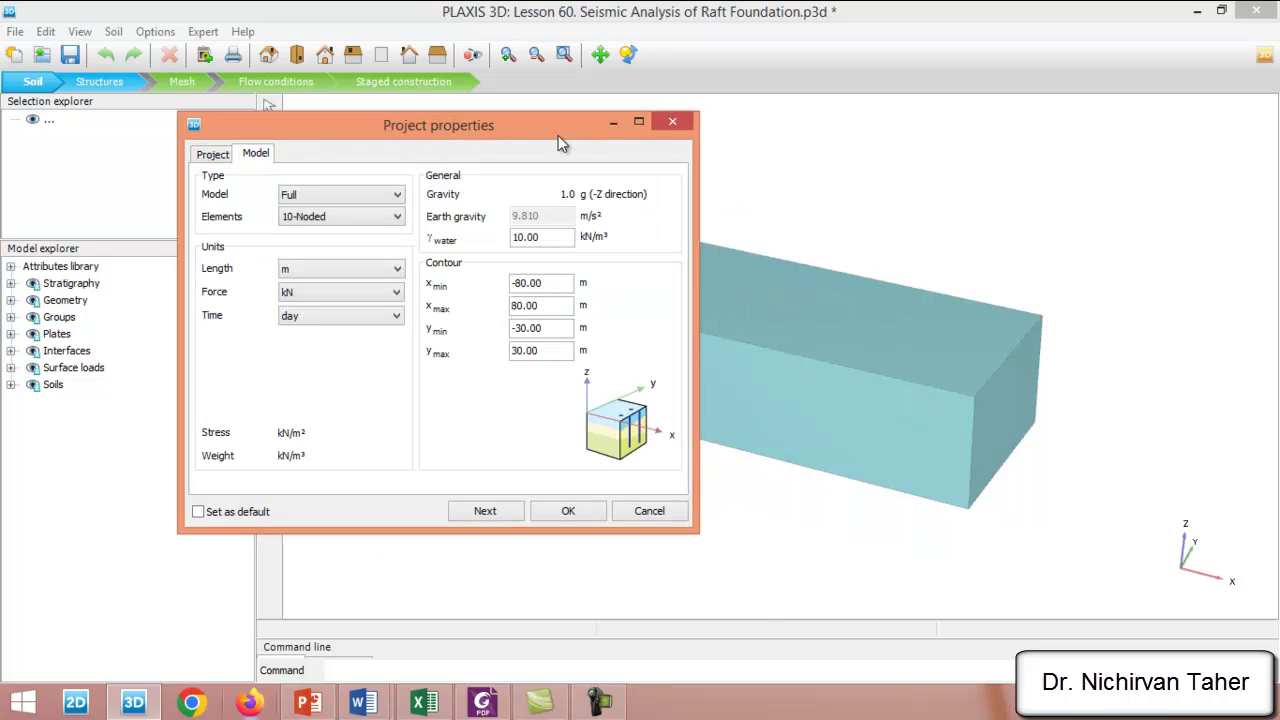
pyautogui.moveTo(548, 138); pyautogui.dragTo(399, 122)
pyautogui.click(414, 236)
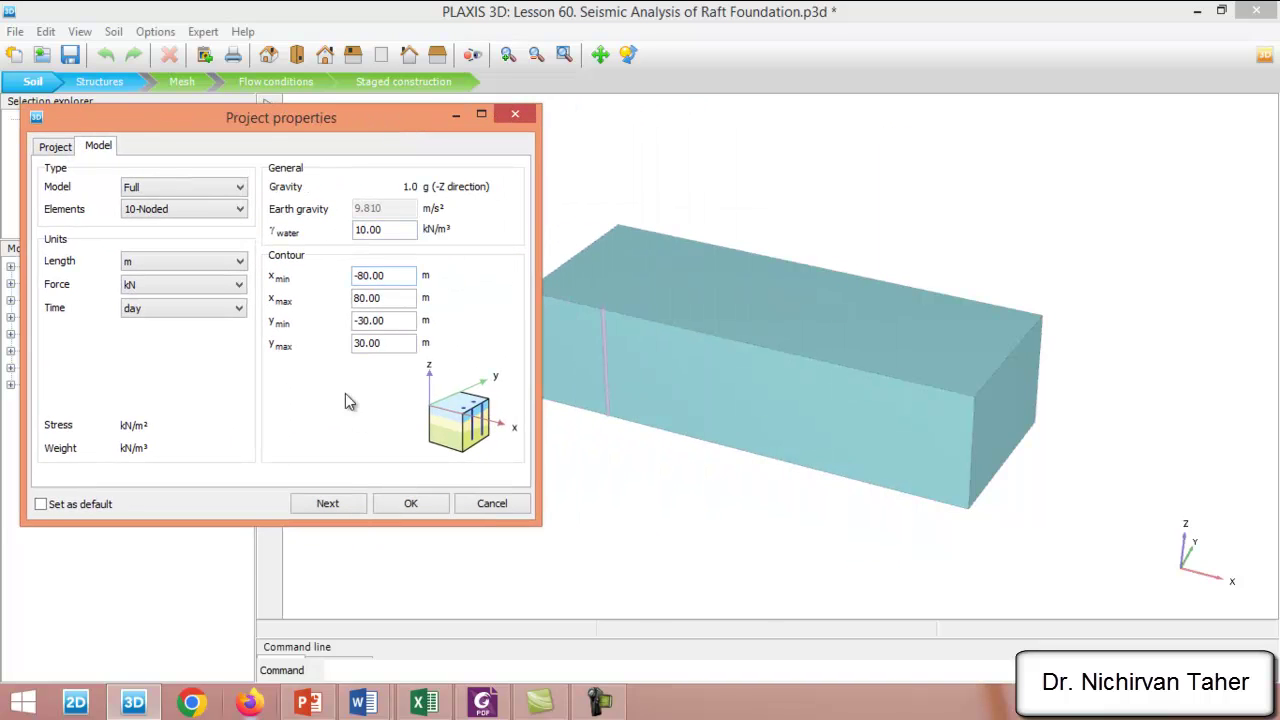
pyautogui.click(361, 326)
pyautogui.moveTo(392, 298); pyautogui.dragTo(359, 297)
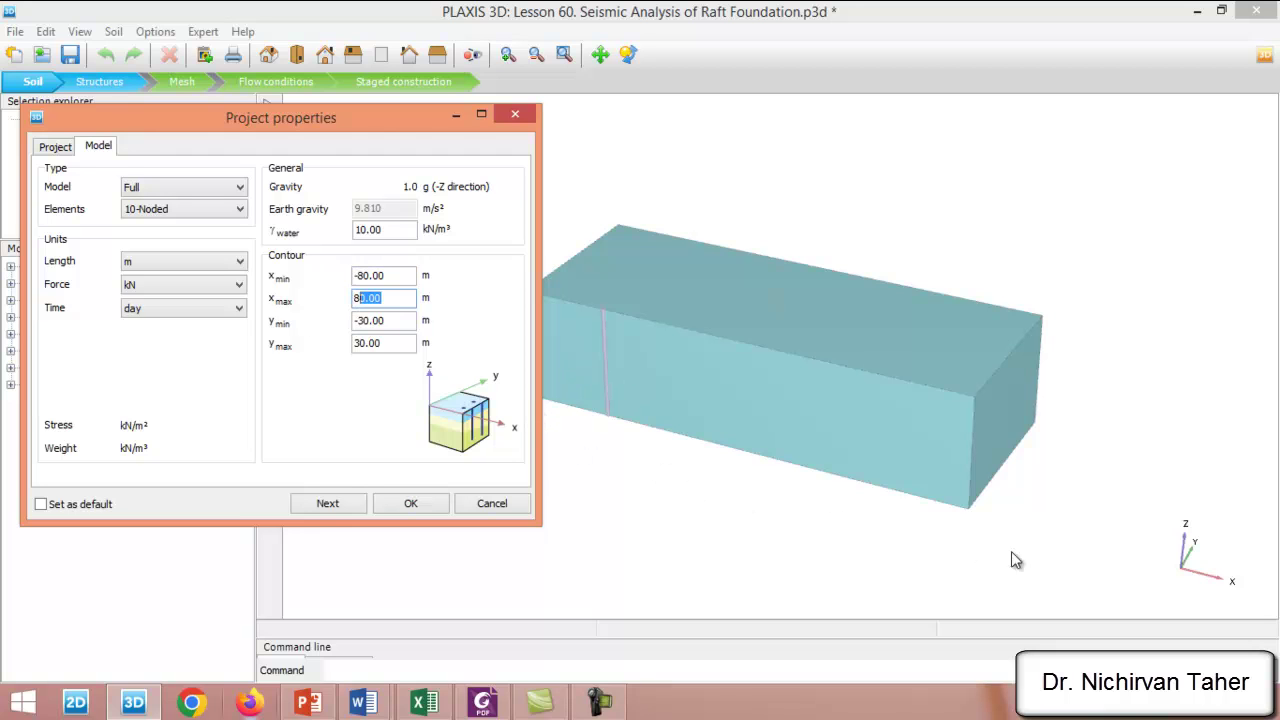
pyautogui.click(411, 275)
pyautogui.click(399, 300)
pyautogui.click(401, 297)
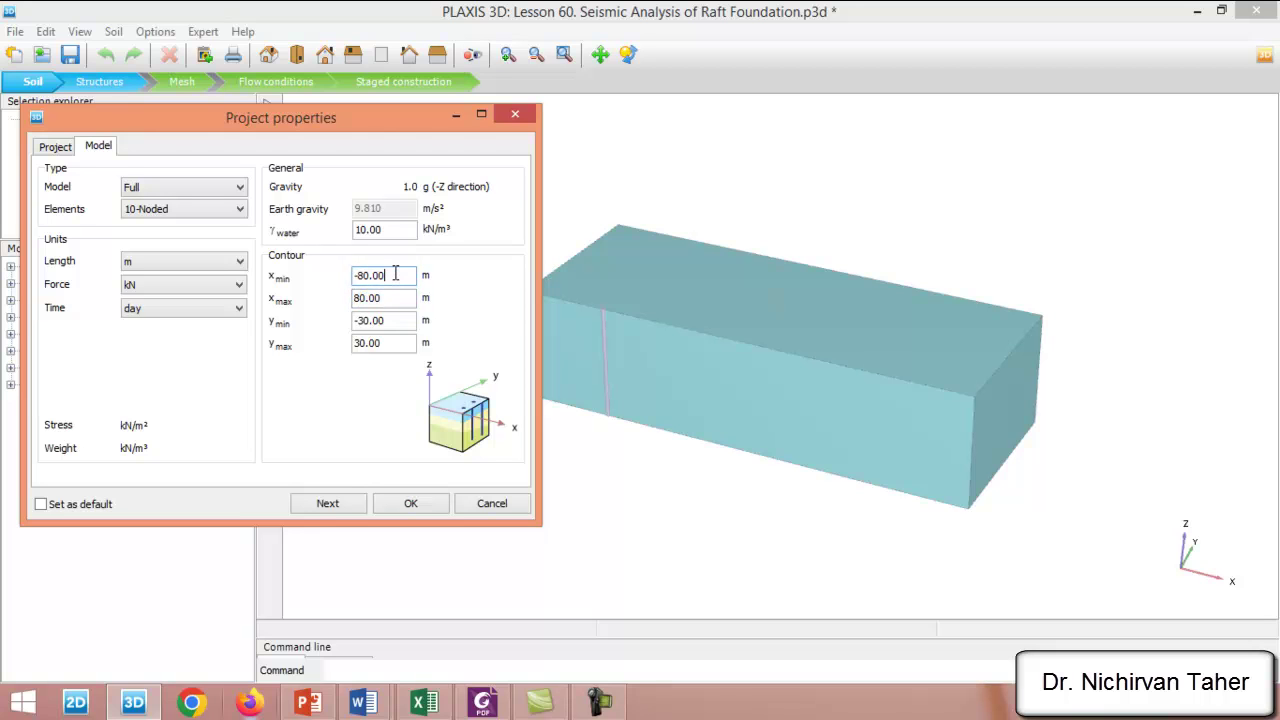
pyautogui.click(396, 320)
pyautogui.click(396, 345)
pyautogui.click(428, 502)
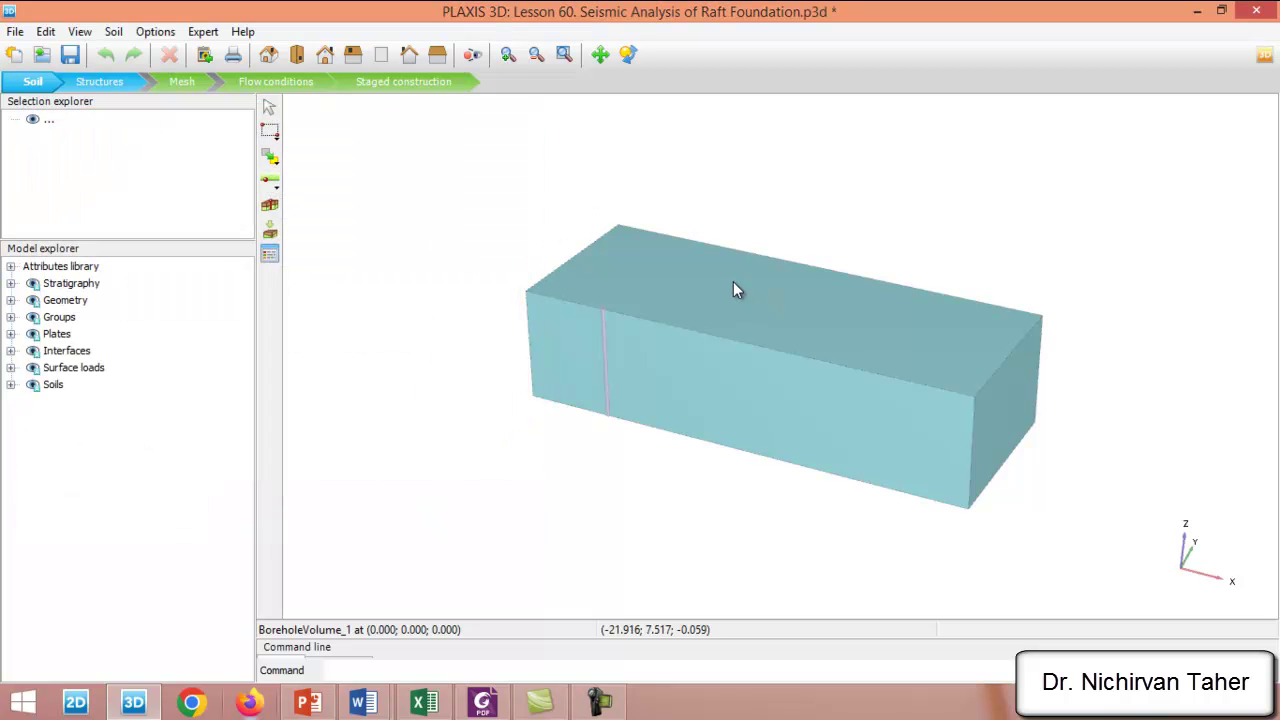
# Step: Show the 1990 California Earthquake acceleration chart in Excel, then bring the PowerPoint course slides forward
pyautogui.click(424, 702)
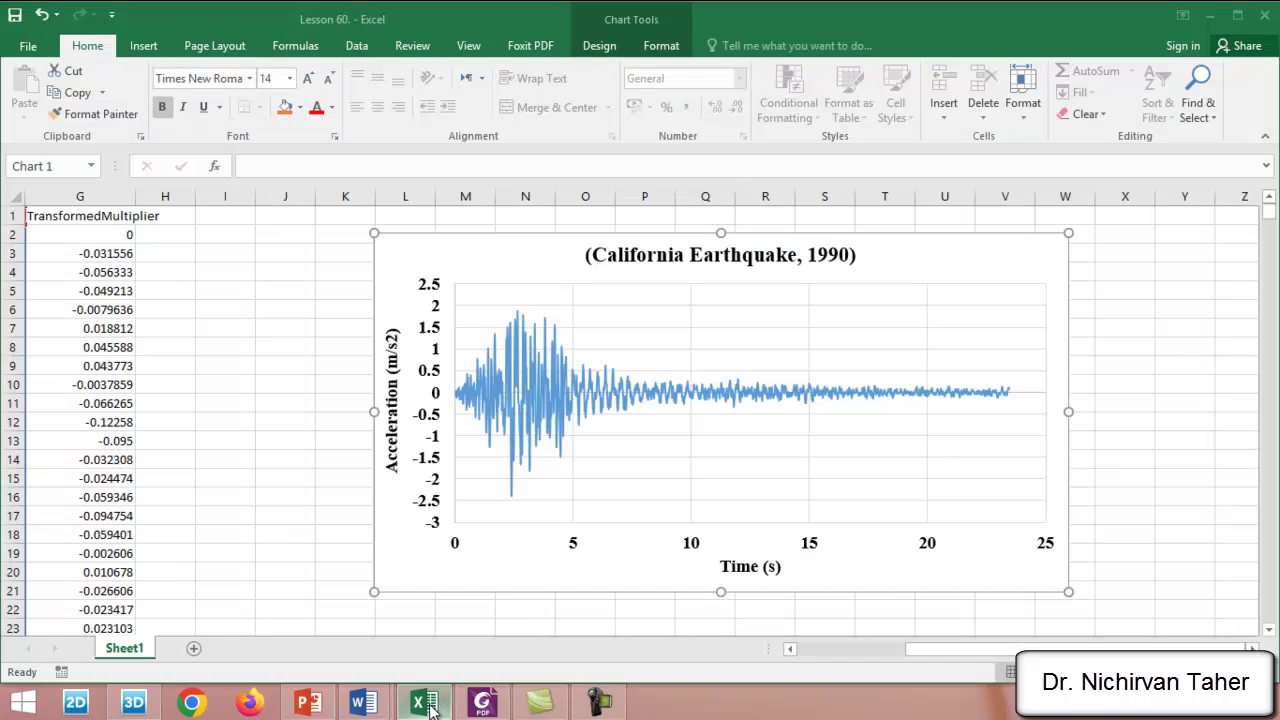
pyautogui.click(308, 702)
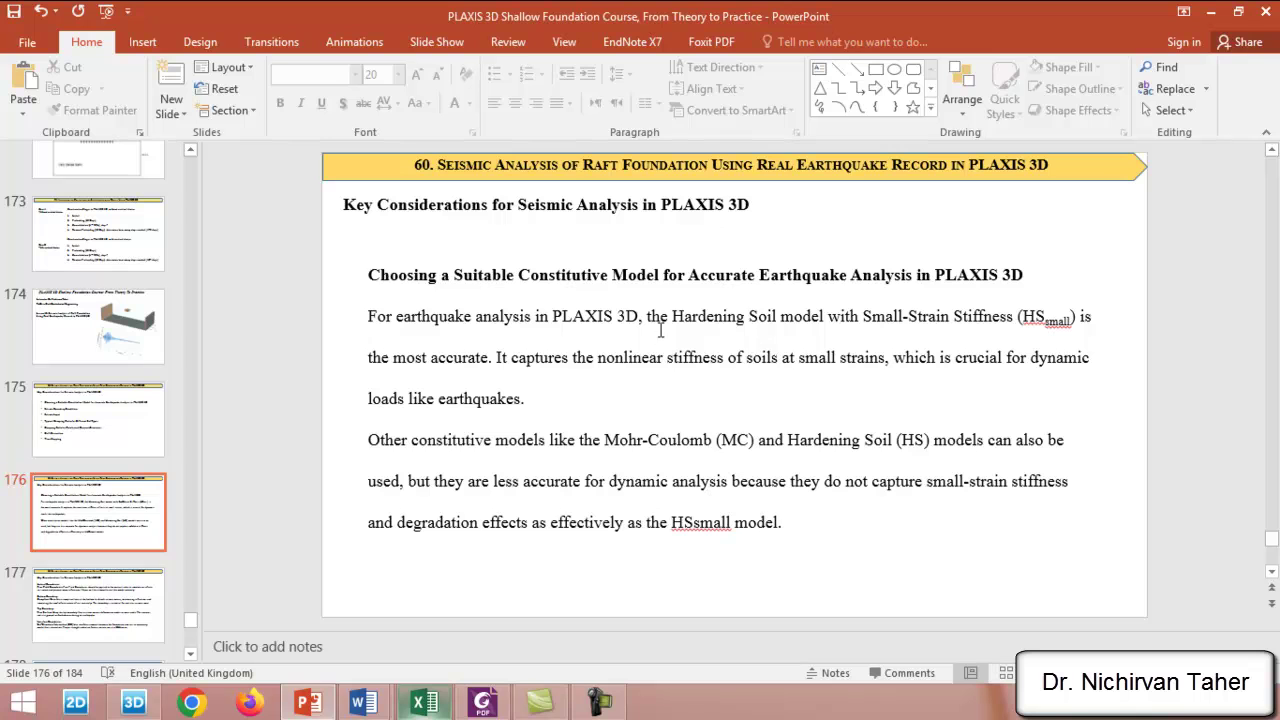
# Step: Highlight the Hardening Soil small-strain and Mohr-Coulomb phrases on slide 176, then return to PLAXIS 3D
pyautogui.moveTo(674, 315); pyautogui.dragTo(1015, 318)
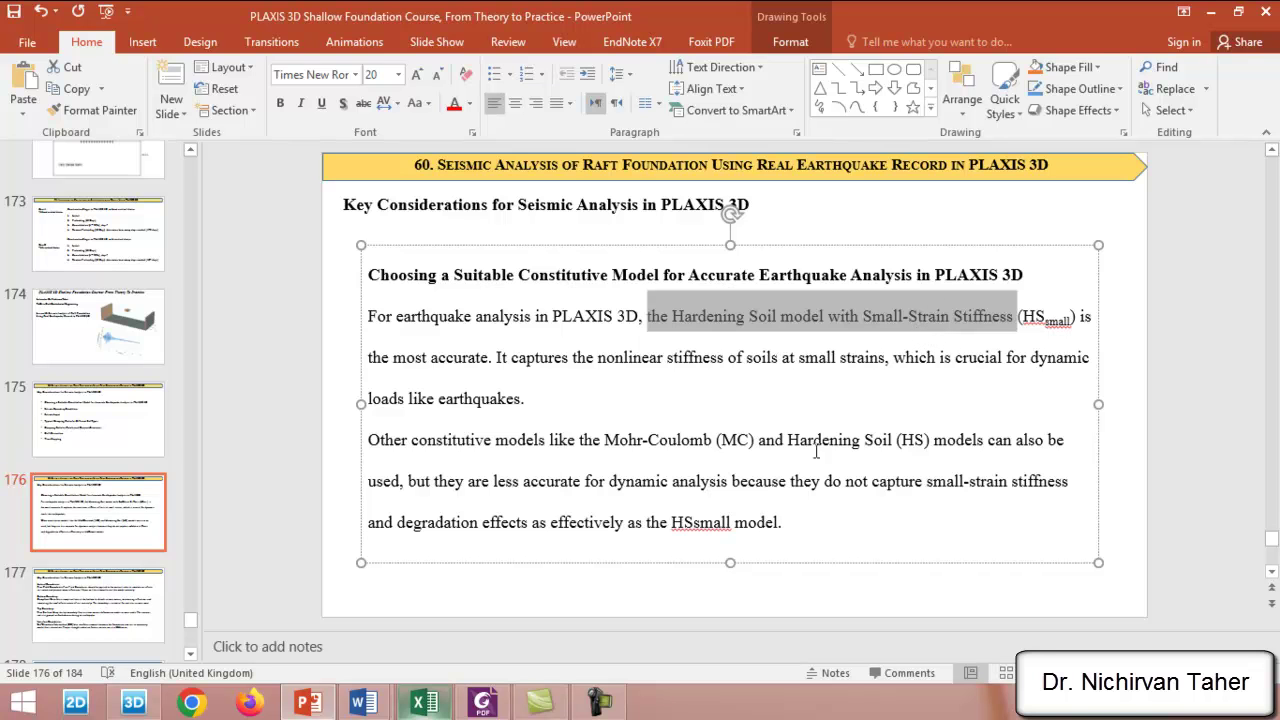
pyautogui.click(679, 443)
pyautogui.moveTo(580, 441); pyautogui.dragTo(750, 442)
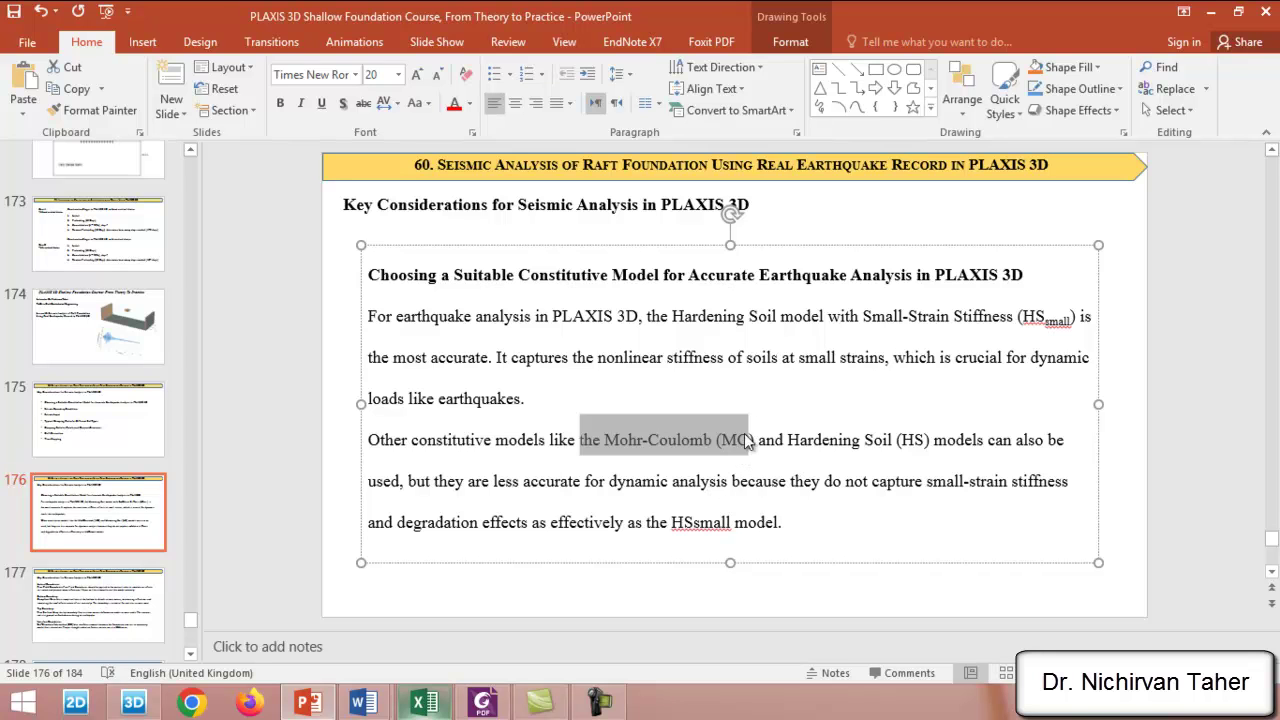
pyautogui.click(728, 316)
pyautogui.moveTo(672, 316); pyautogui.dragTo(985, 318)
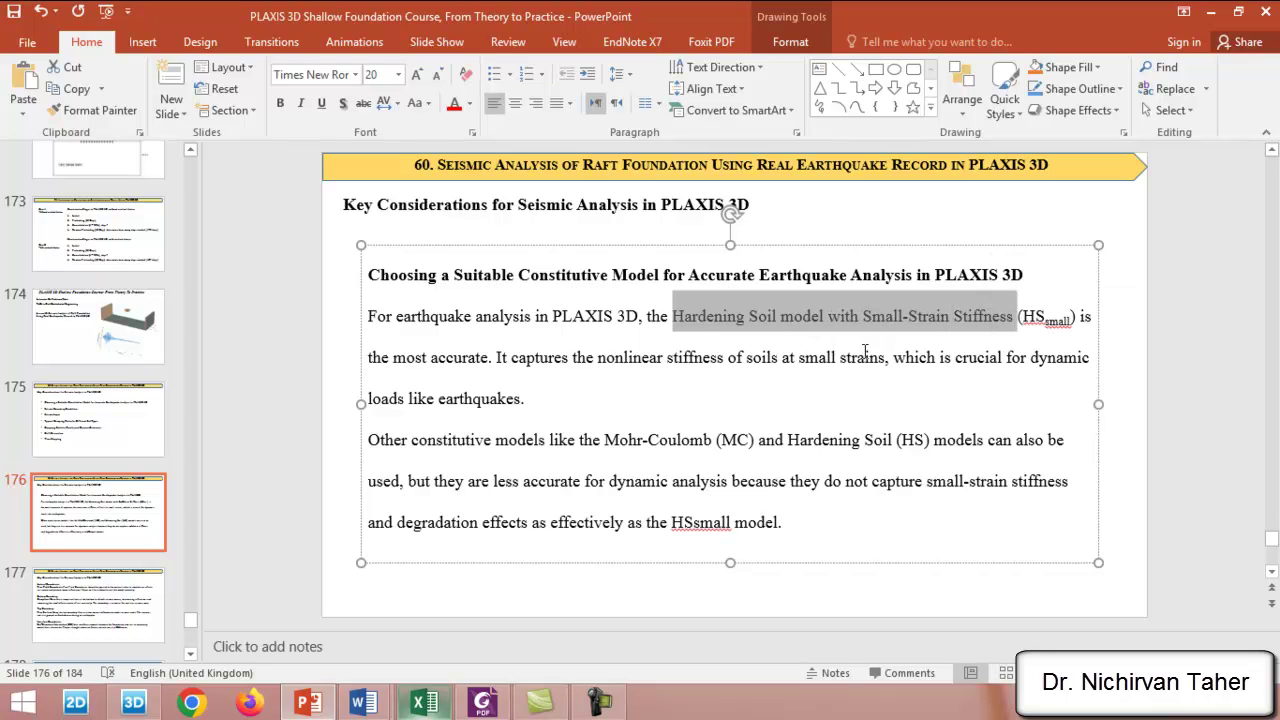
pyautogui.click(157, 700)
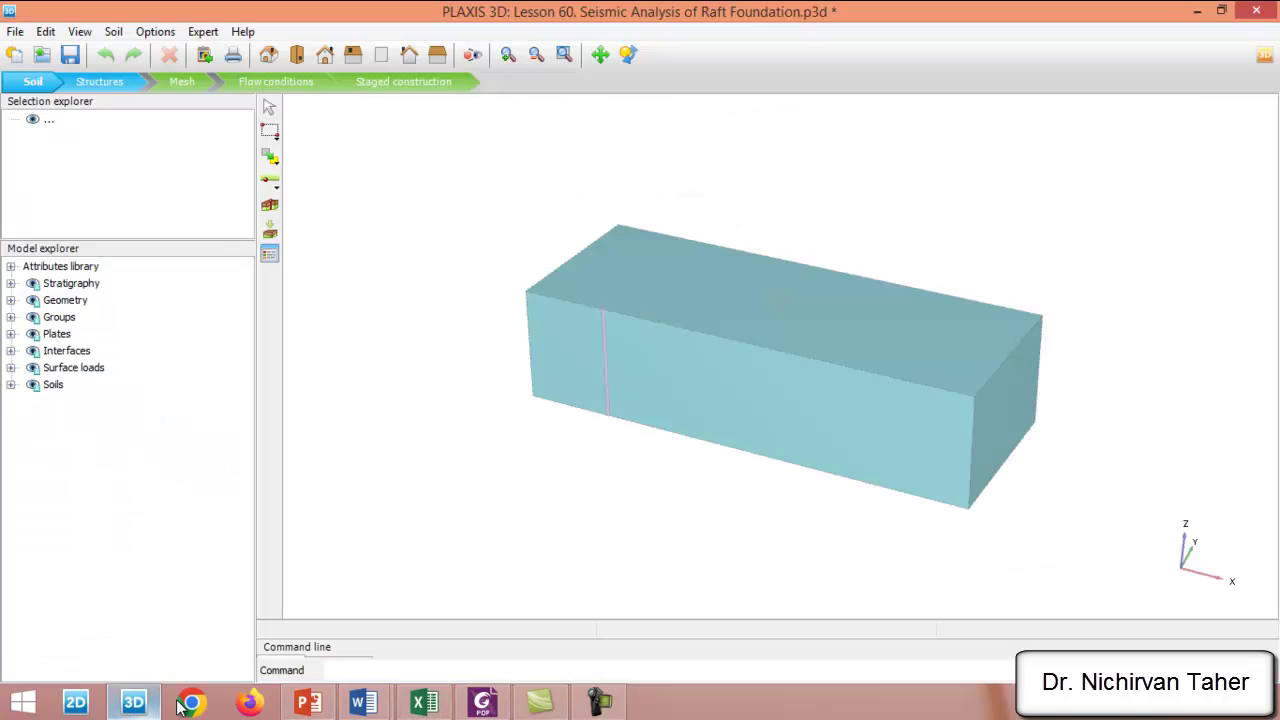
# Step: In Staged construction, enlarge the Selection explorer and 3D viewport, then save the project
pyautogui.click(269, 256)
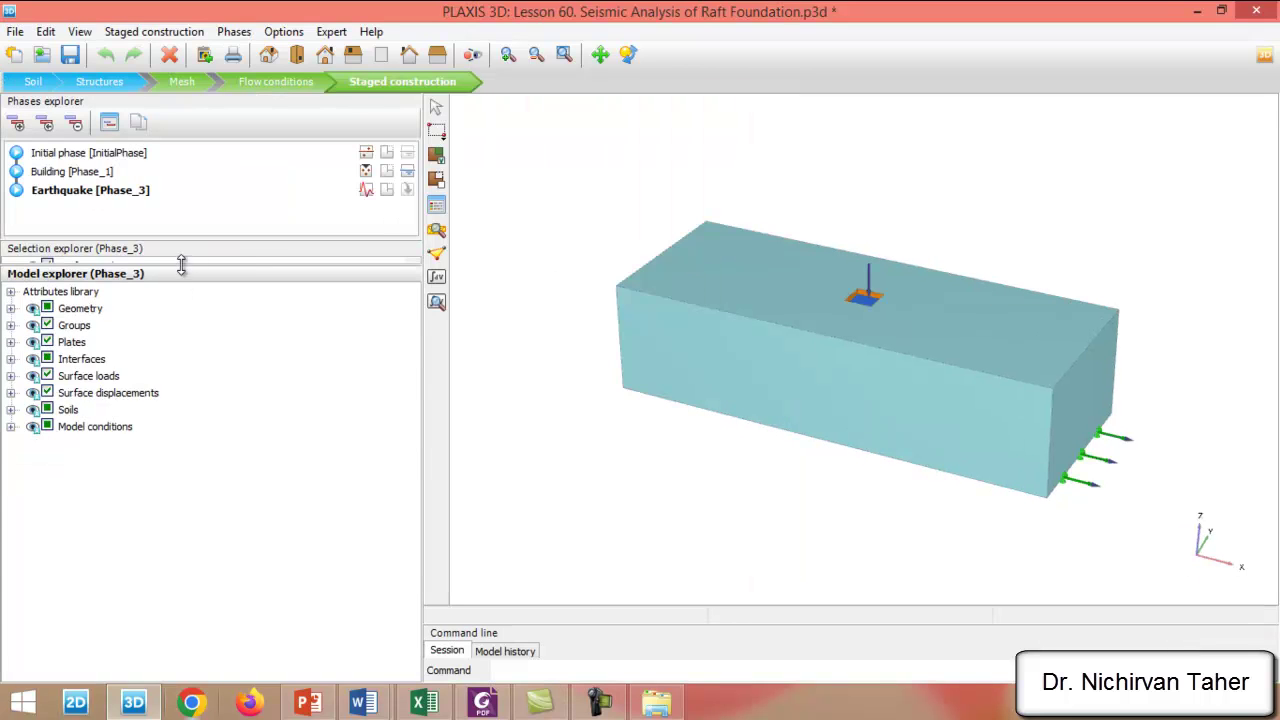
pyautogui.moveTo(181, 263); pyautogui.dragTo(186, 441)
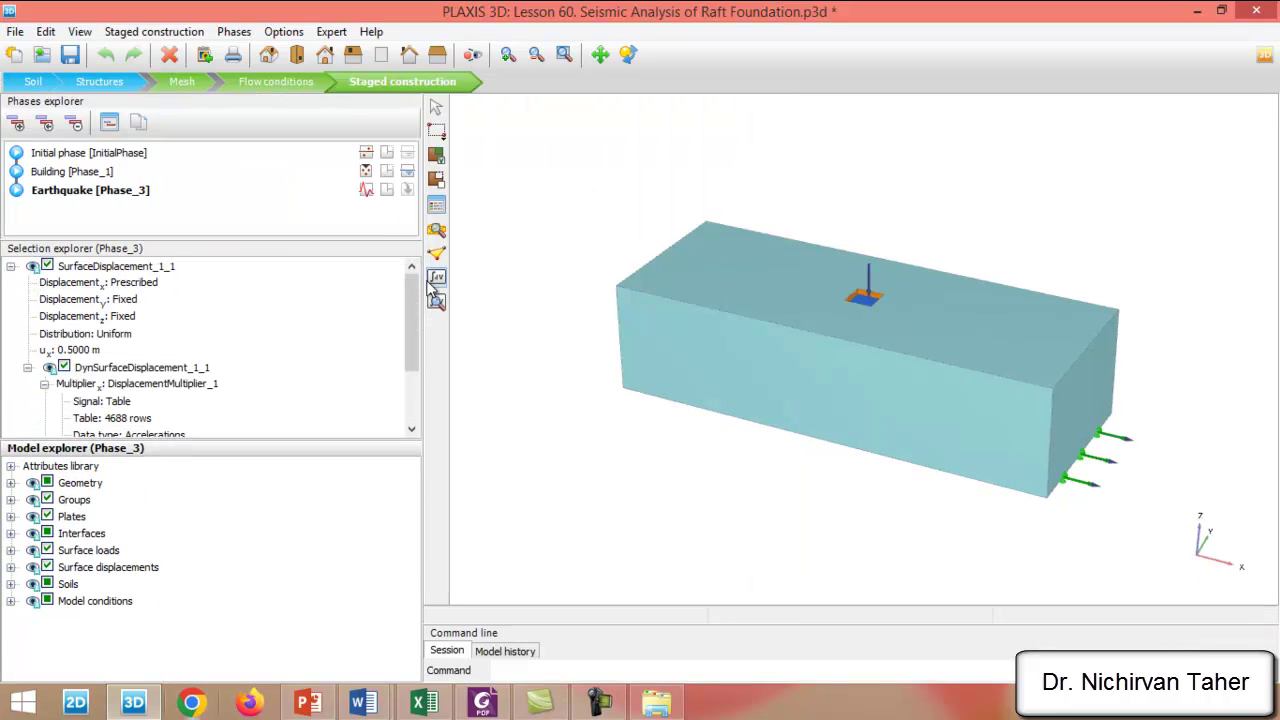
pyautogui.moveTo(423, 383); pyautogui.dragTo(301, 383)
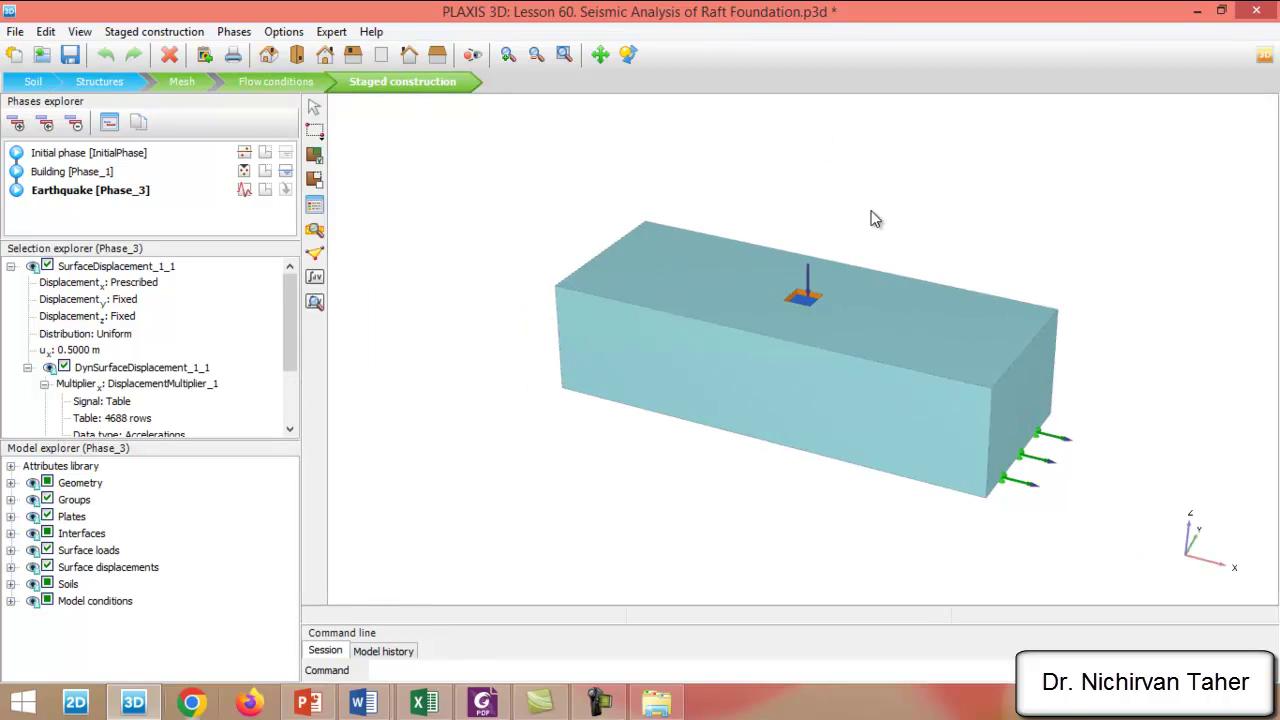
pyautogui.click(69, 54)
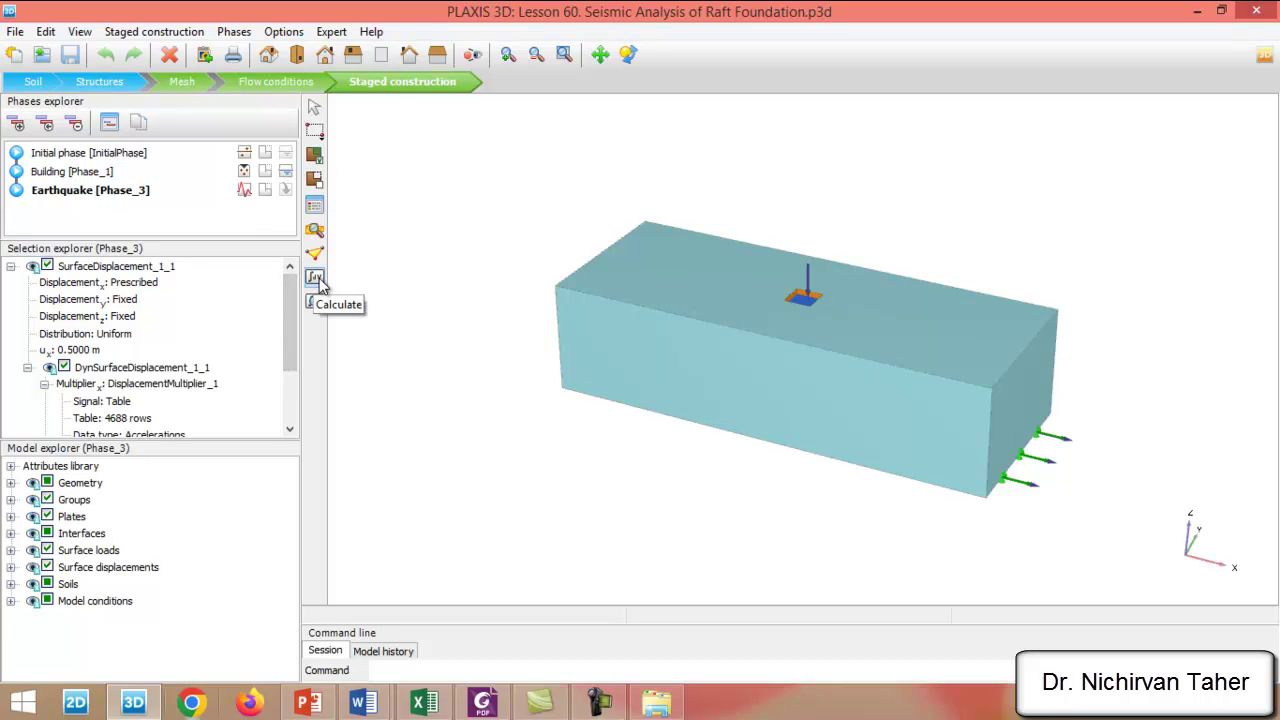
# Step: Calculate all phases with F5, moving and then minimising the calculation progress window
pyautogui.press('F5')
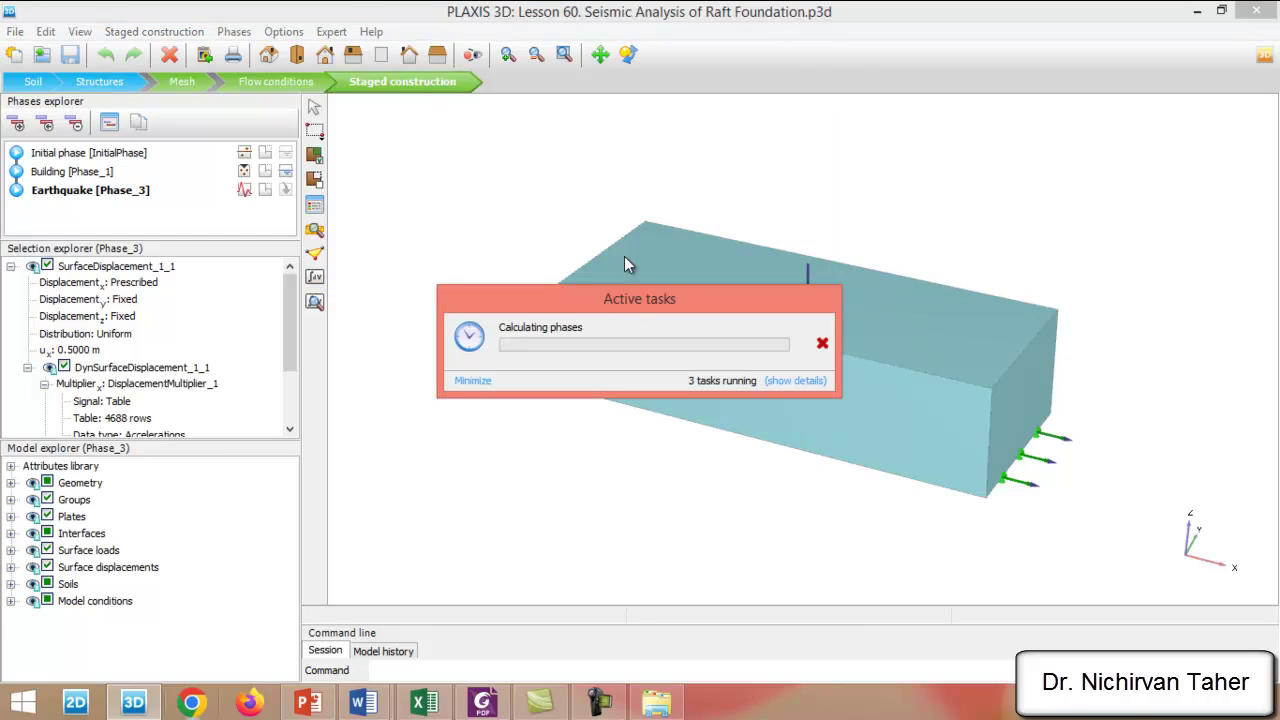
pyautogui.moveTo(511, 298); pyautogui.dragTo(520, 251)
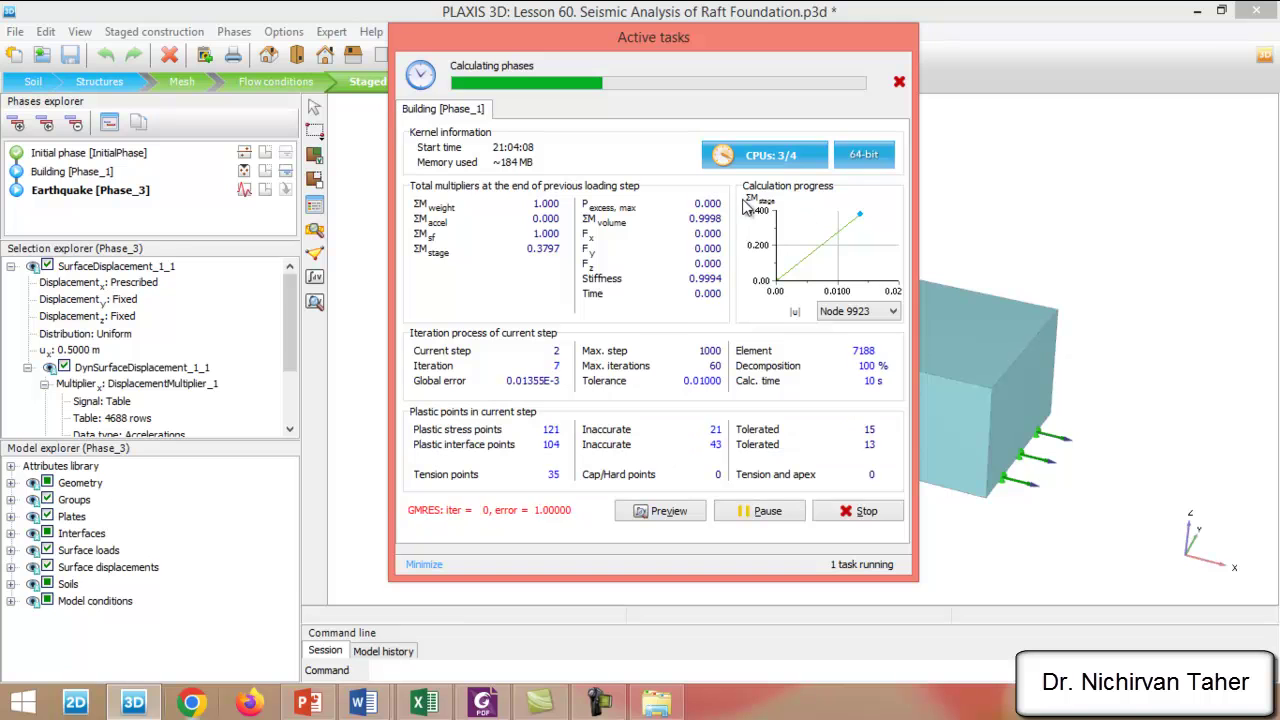
pyautogui.click(598, 702)
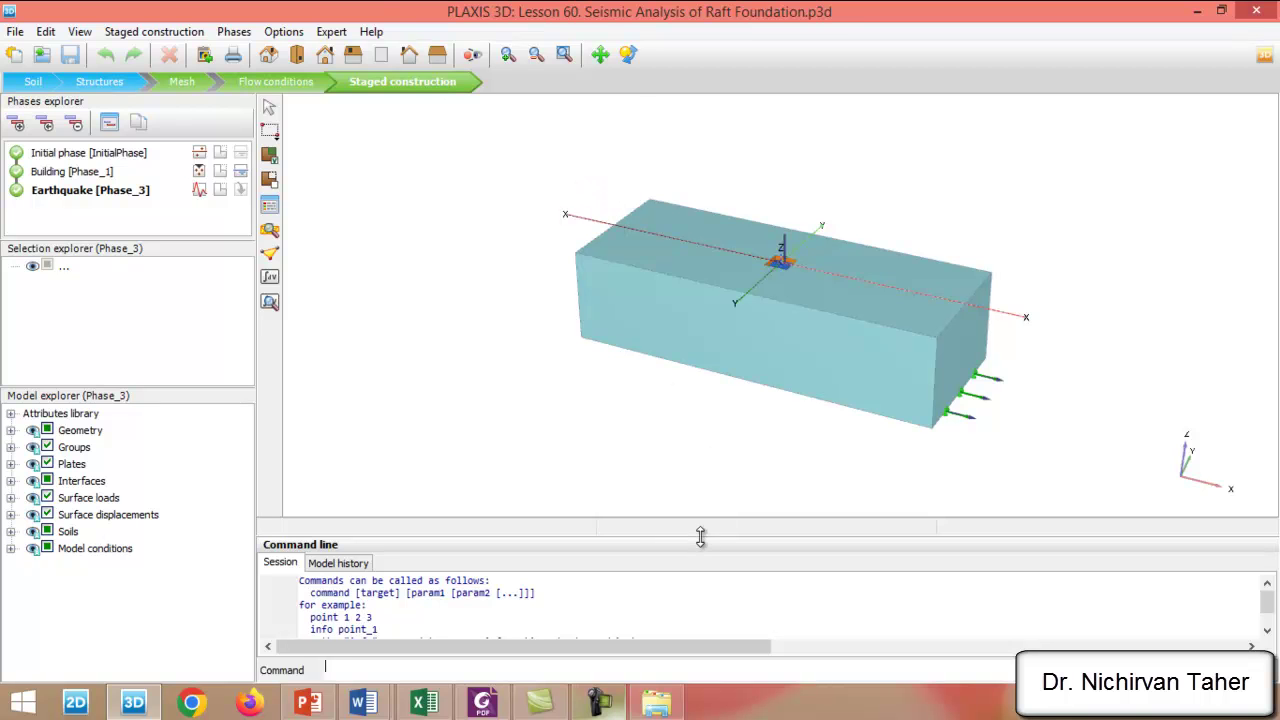
# Step: Collapse the command session log to enlarge the model view, and bring the course slides forward
pyautogui.moveTo(700, 537); pyautogui.dragTo(677, 634)
pyautogui.scroll(2, 690, 345)
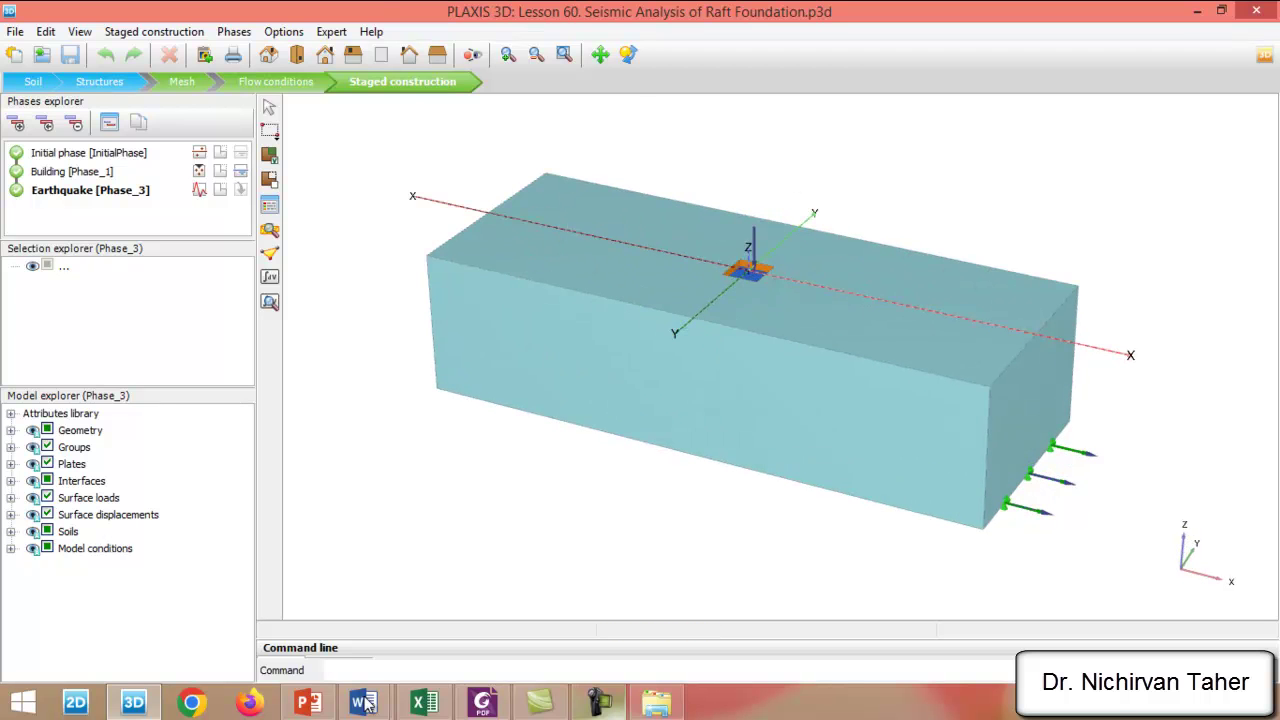
pyautogui.click(308, 703)
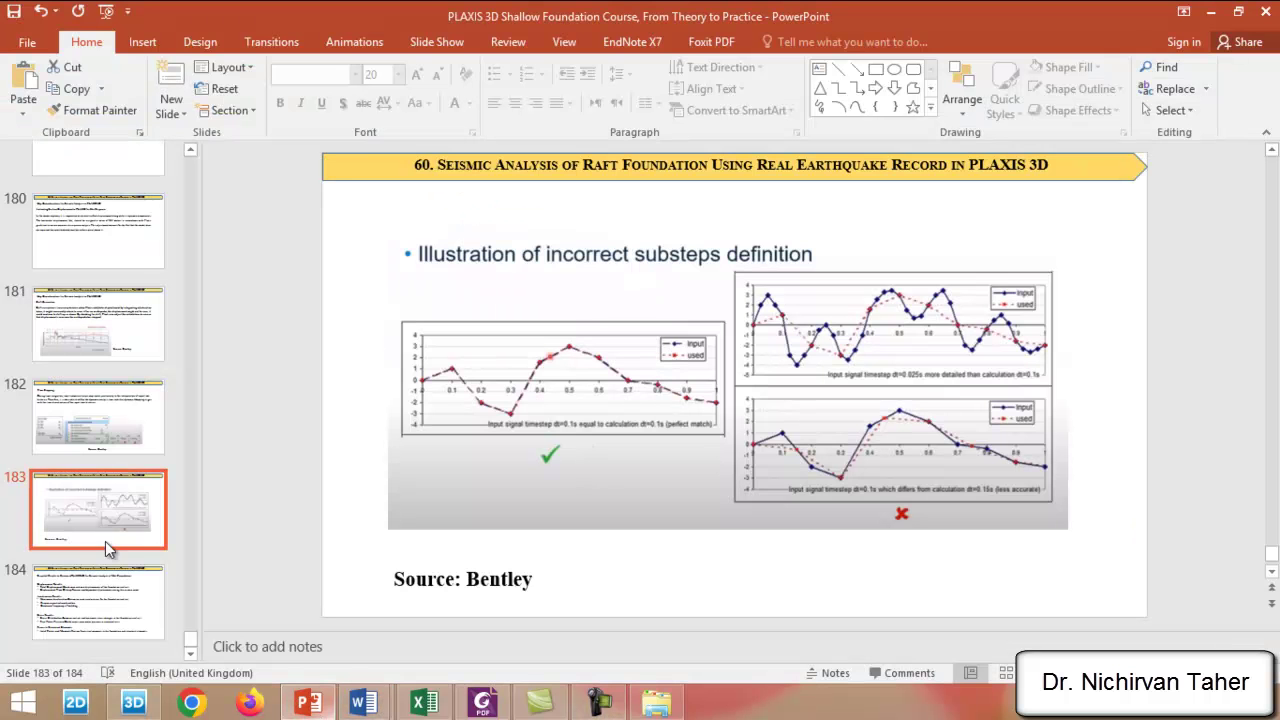
# Step: Show slide 184 on essential seismic results, highlight 'Displacement Results:', and return to the PLAXIS 3D model
pyautogui.click(112, 608)
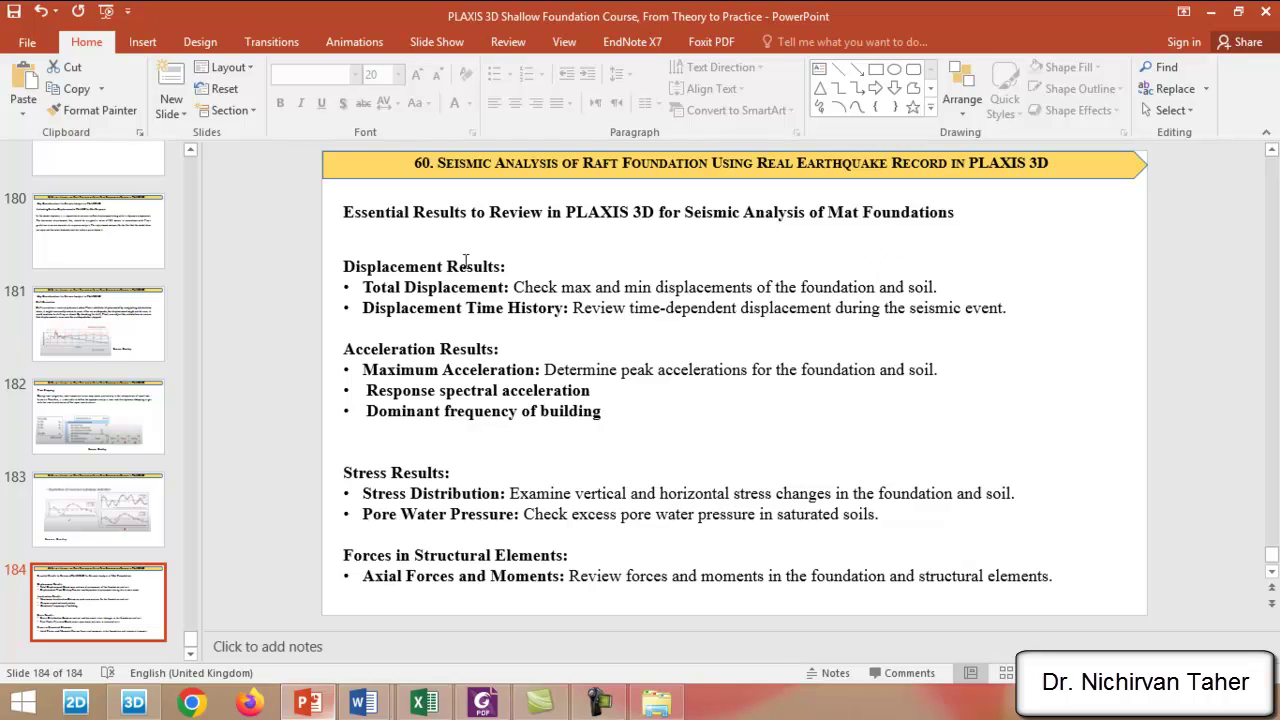
pyautogui.click(345, 264)
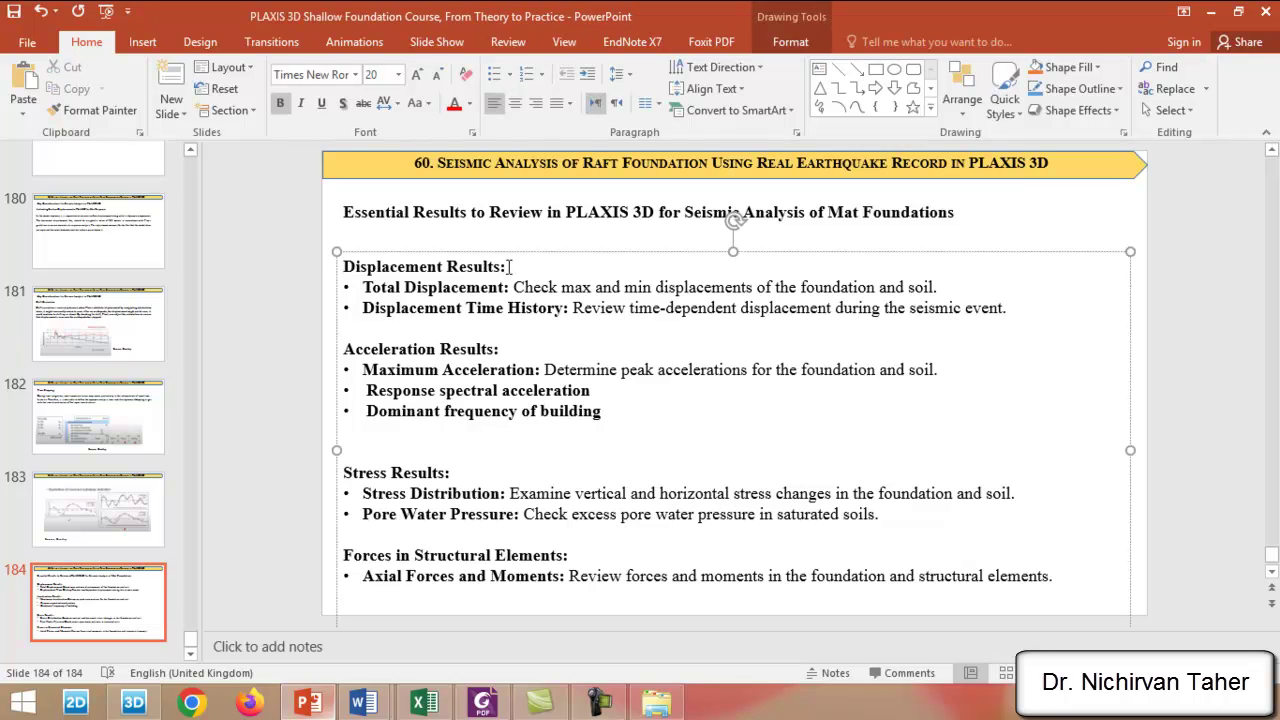
pyautogui.moveTo(509, 267); pyautogui.dragTo(385, 266)
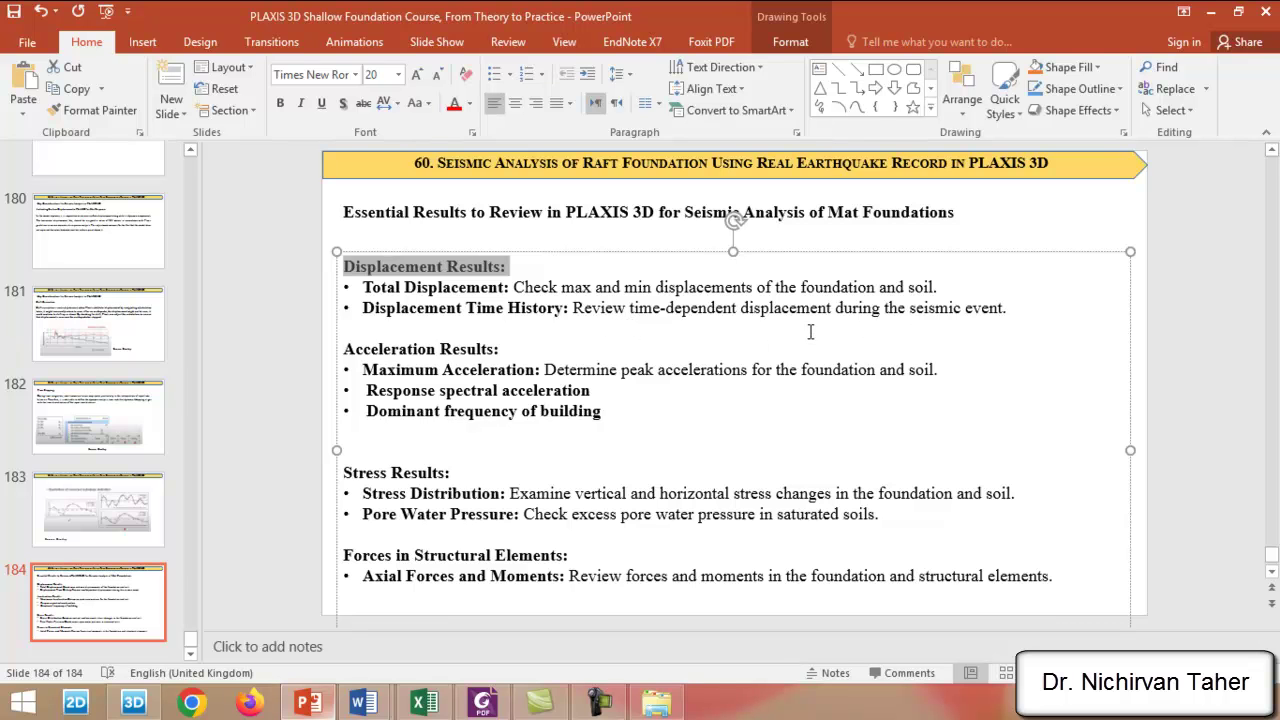
pyautogui.click(133, 704)
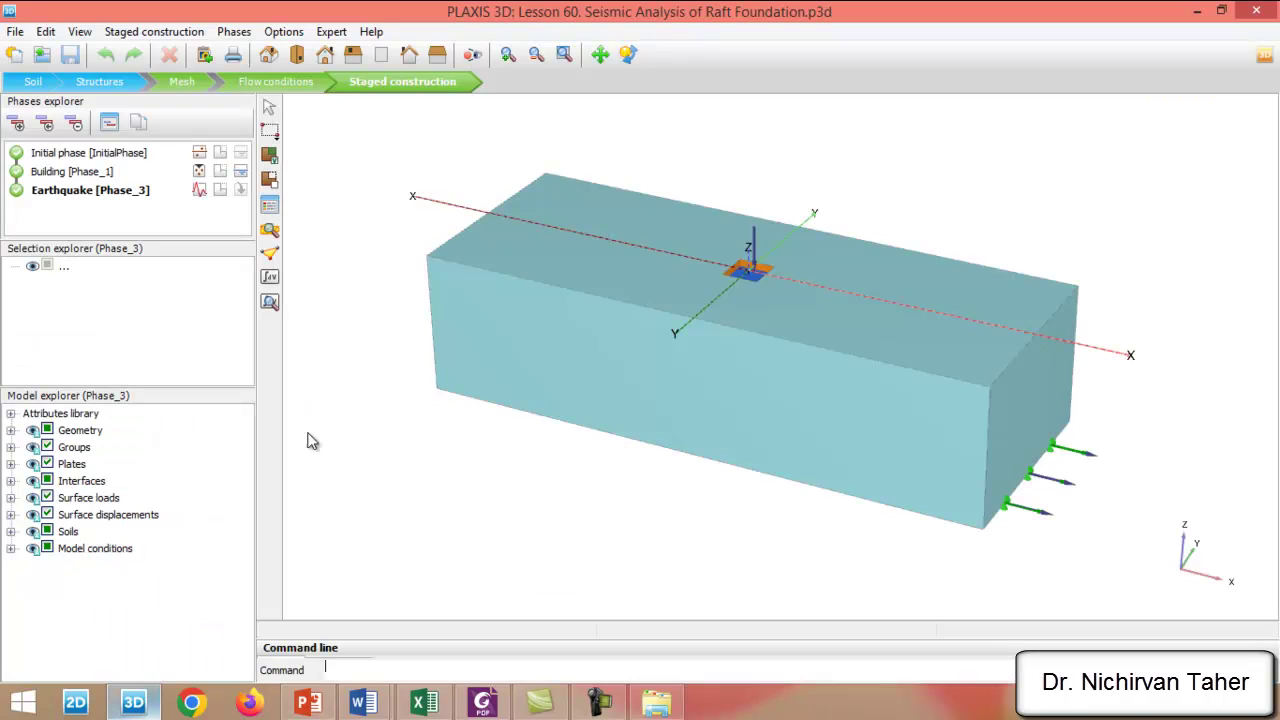
# Step: Open the Earthquake phase calculation results in PLAXIS 3D Output
pyautogui.click(271, 304)
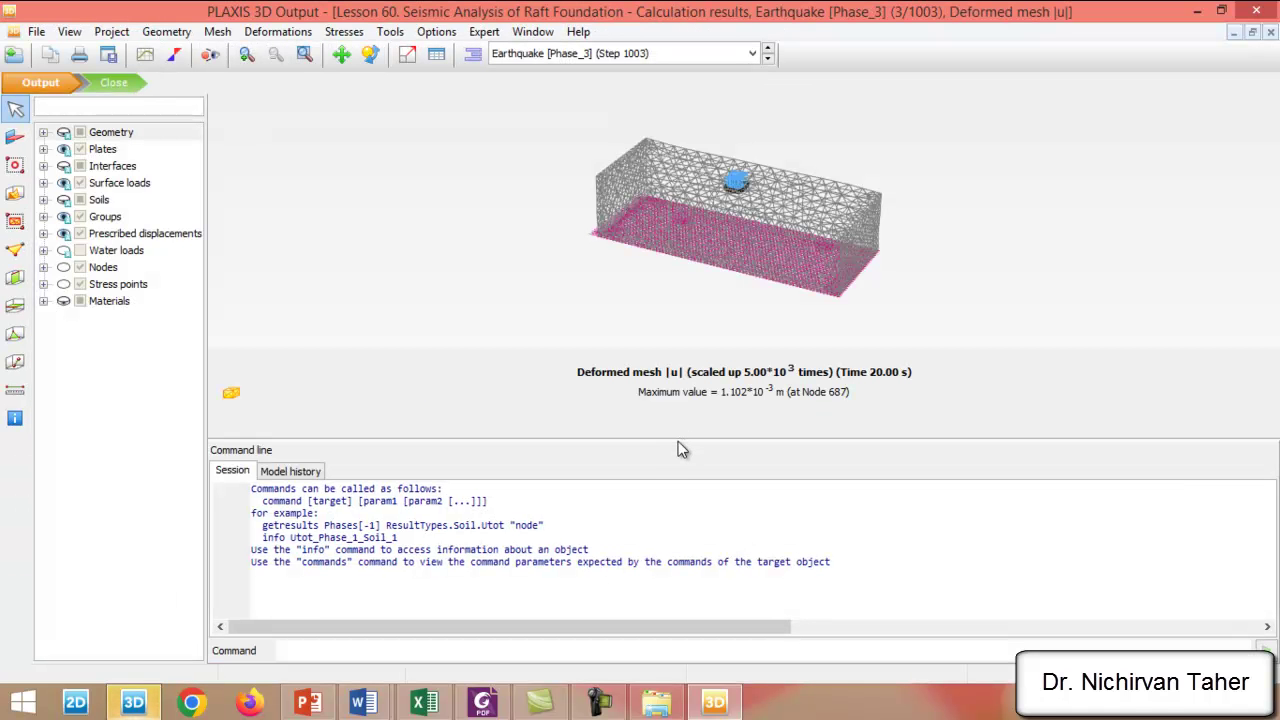
# Step: Collapse the command line, colour the deformed mesh by soil material, and hide the surface loads
pyautogui.moveTo(680, 438); pyautogui.dragTo(670, 660)
pyautogui.click(217, 31)
pyautogui.click(257, 281)
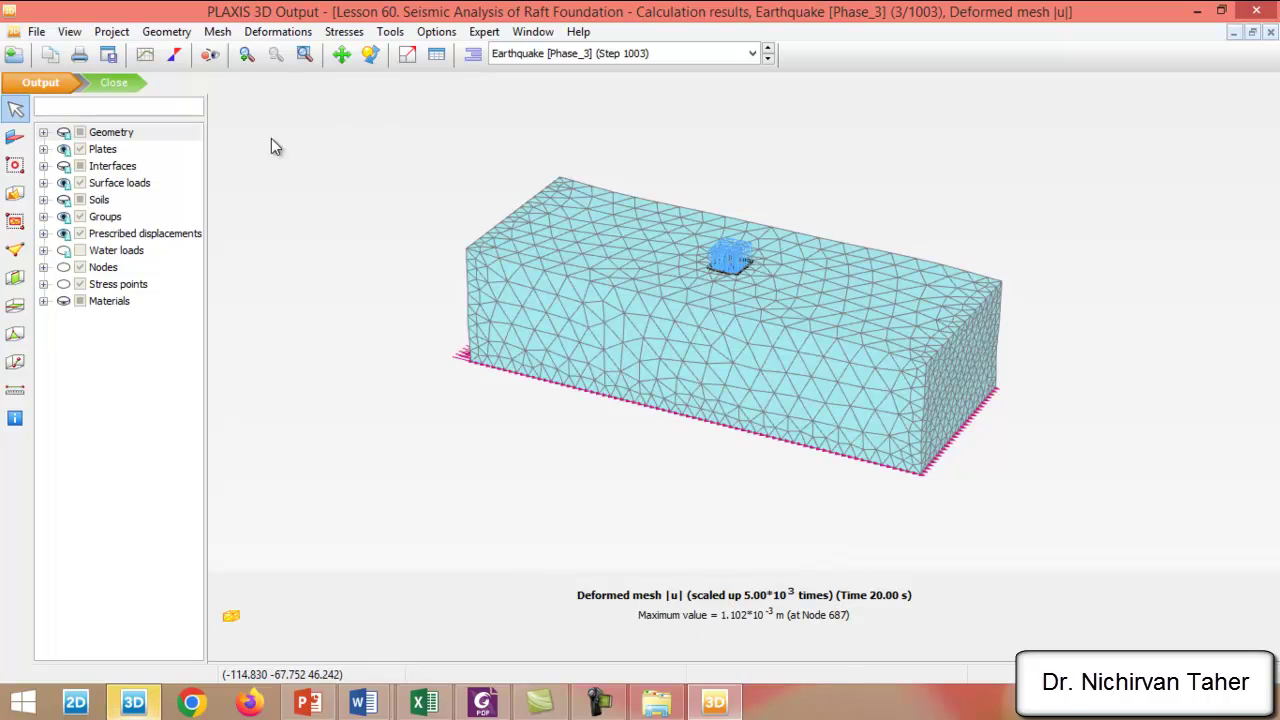
pyautogui.click(63, 184)
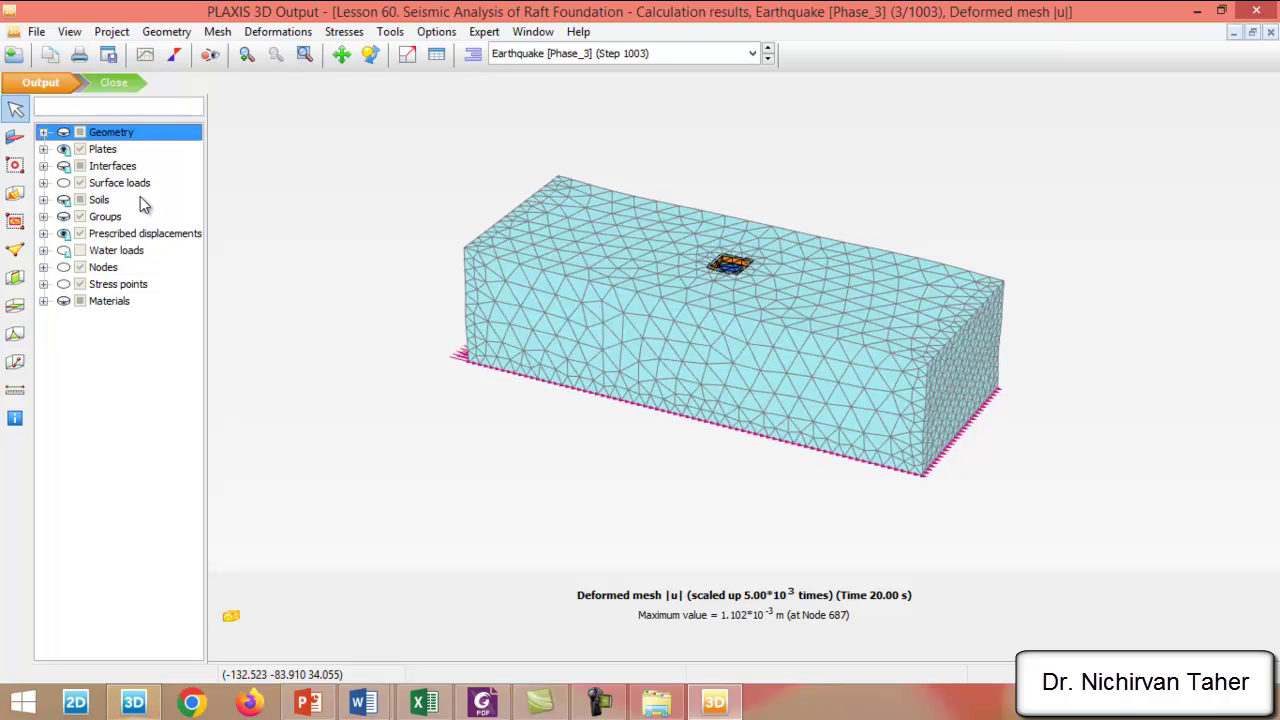
# Step: Zoom in on the raft, delete the existing Chart 1 in the Curves manager, and start a new chart
pyautogui.scroll(4, 779, 244)
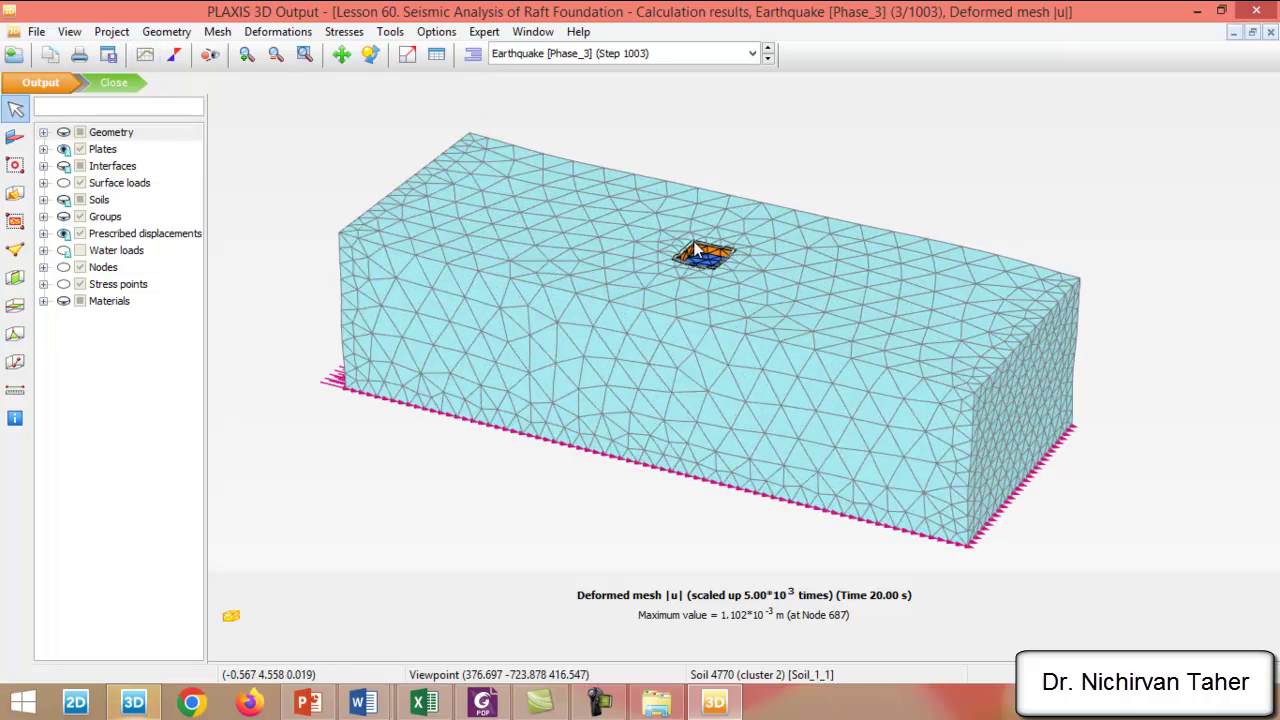
pyautogui.click(146, 57)
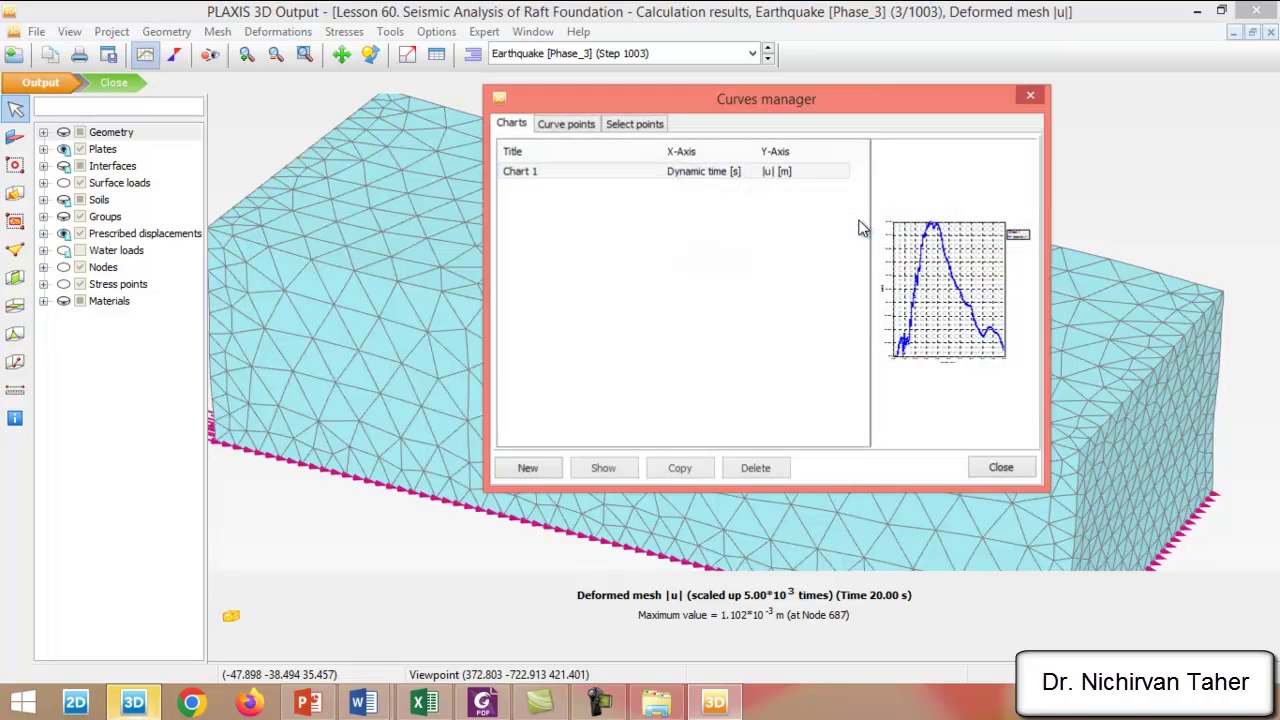
pyautogui.click(760, 467)
pyautogui.click(536, 468)
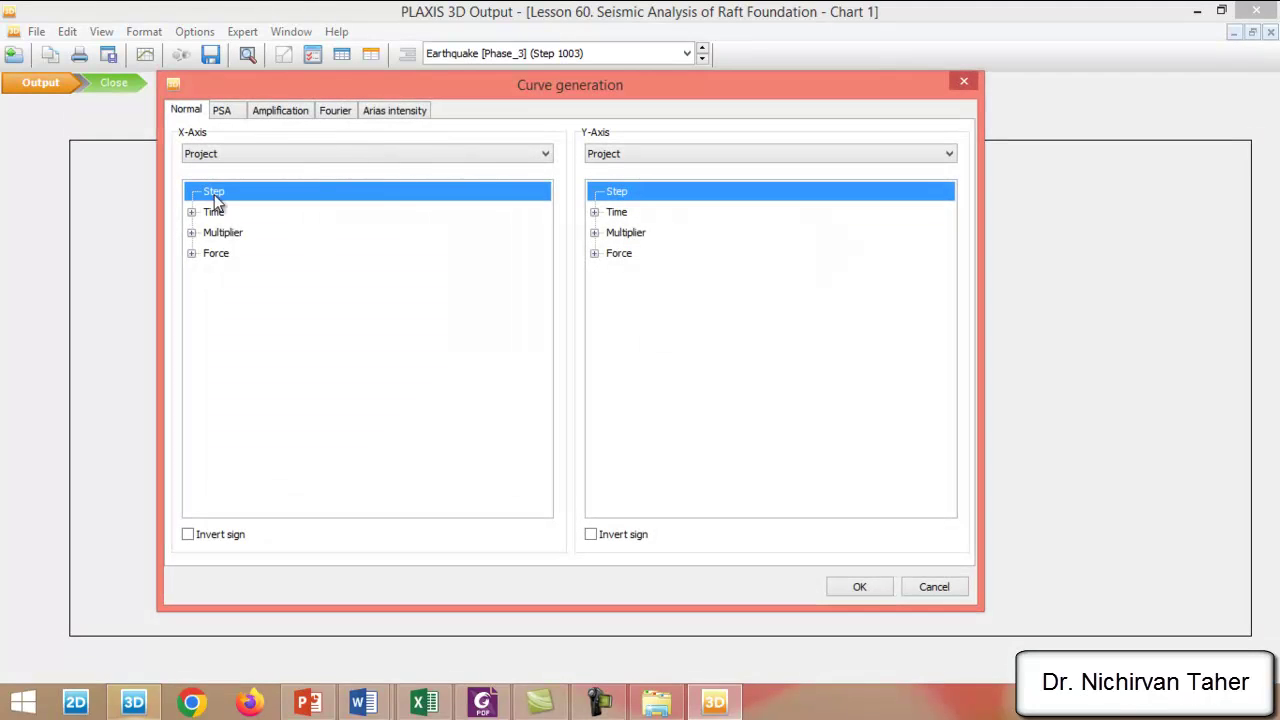
# Step: Plot Node 9911's total displacement ux on the y-axis against dynamic time on the x-axis
pyautogui.click(191, 212)
pyautogui.click(250, 254)
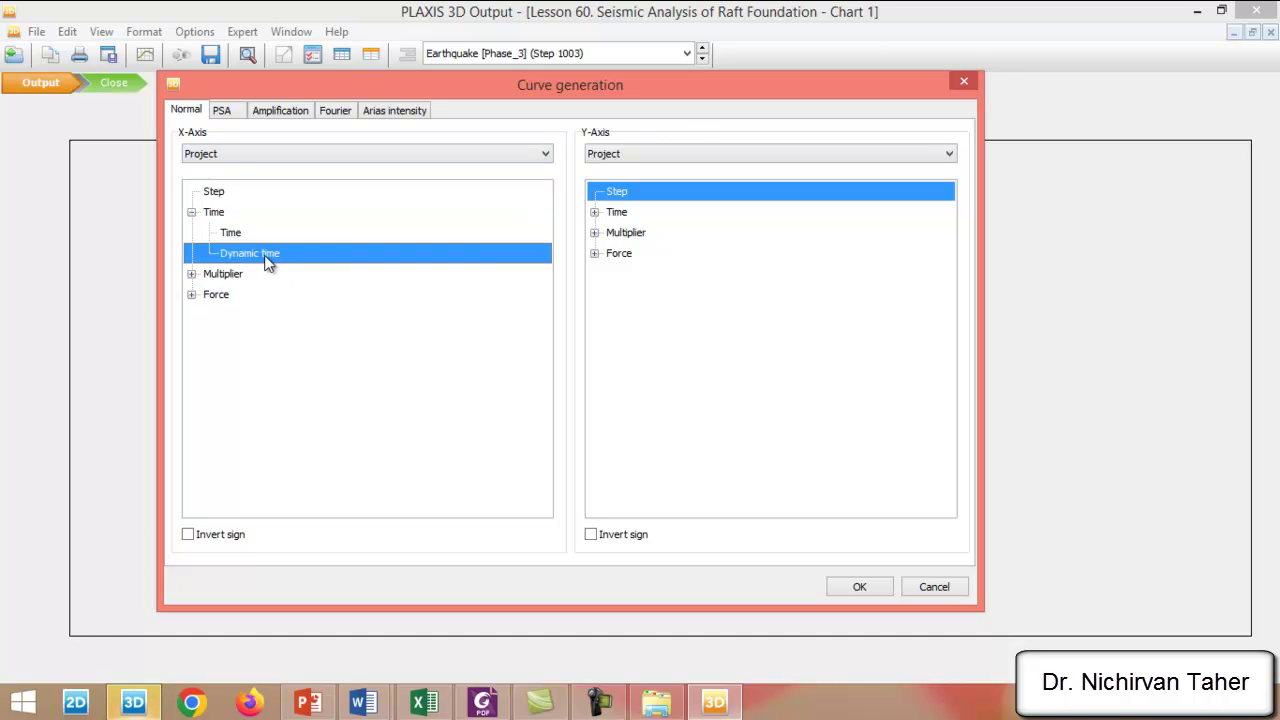
pyautogui.click(641, 155)
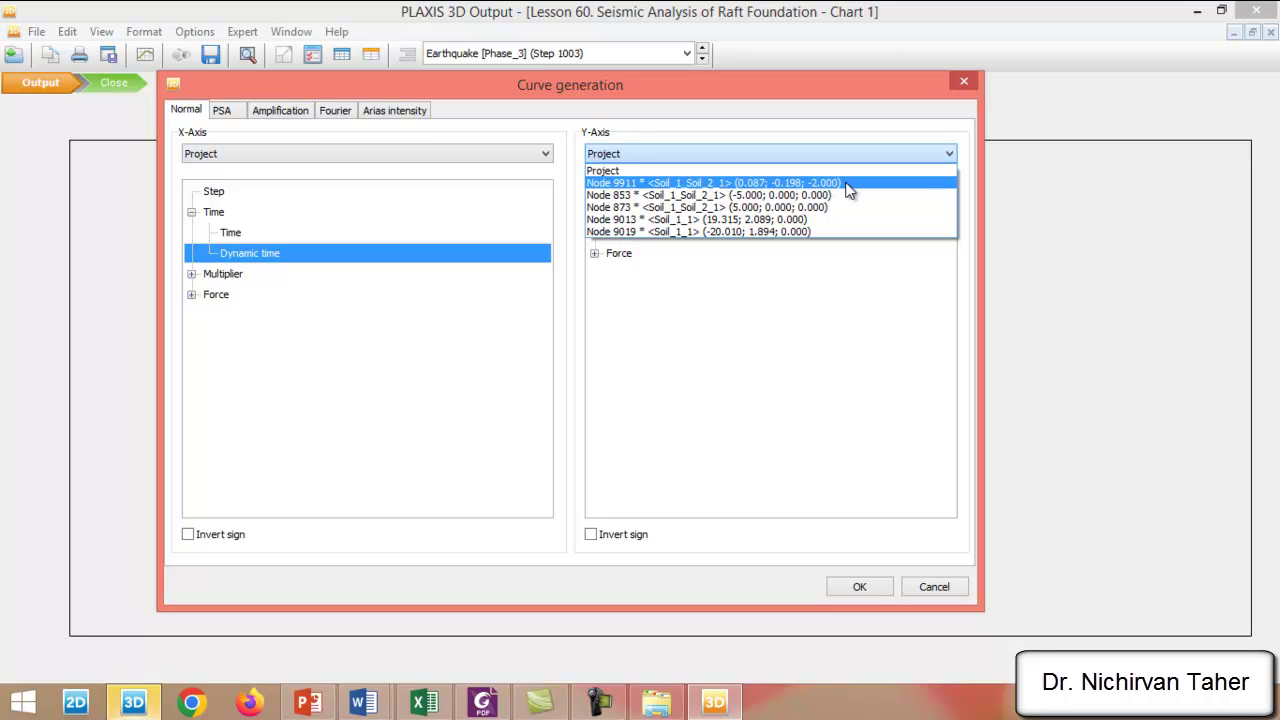
pyautogui.click(793, 186)
pyautogui.click(595, 192)
pyautogui.click(611, 233)
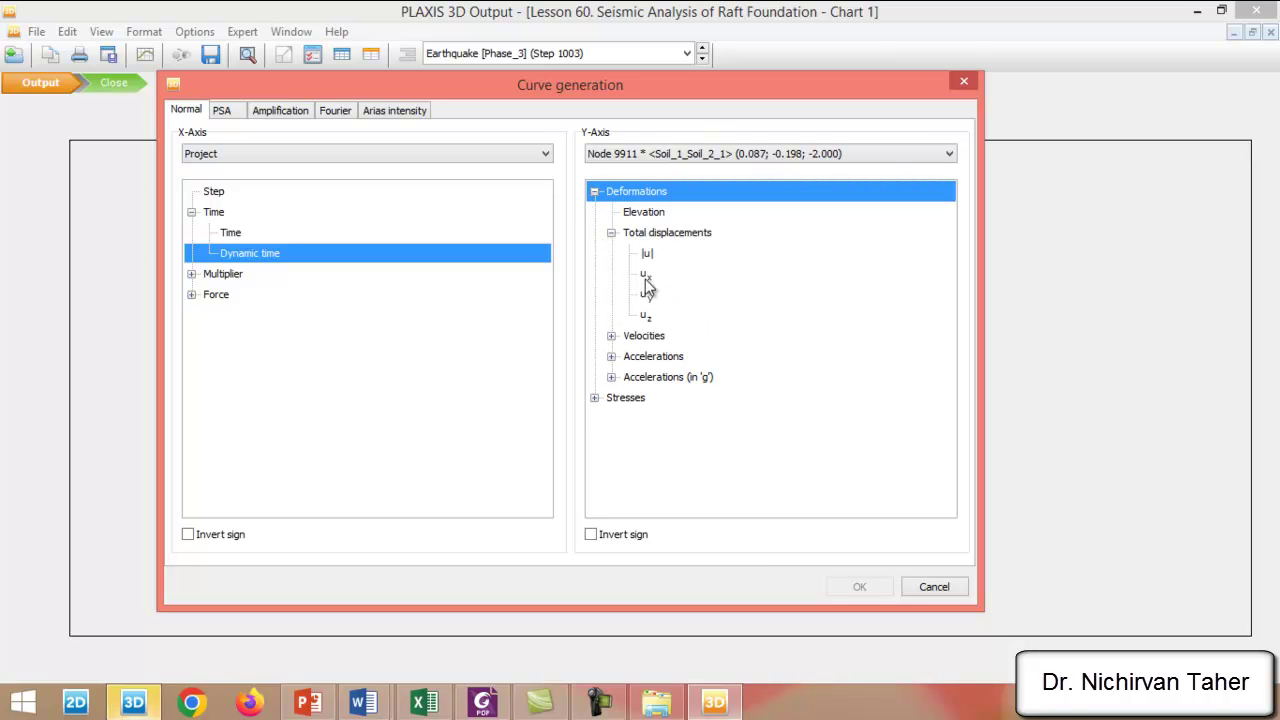
pyautogui.click(646, 276)
pyautogui.click(859, 588)
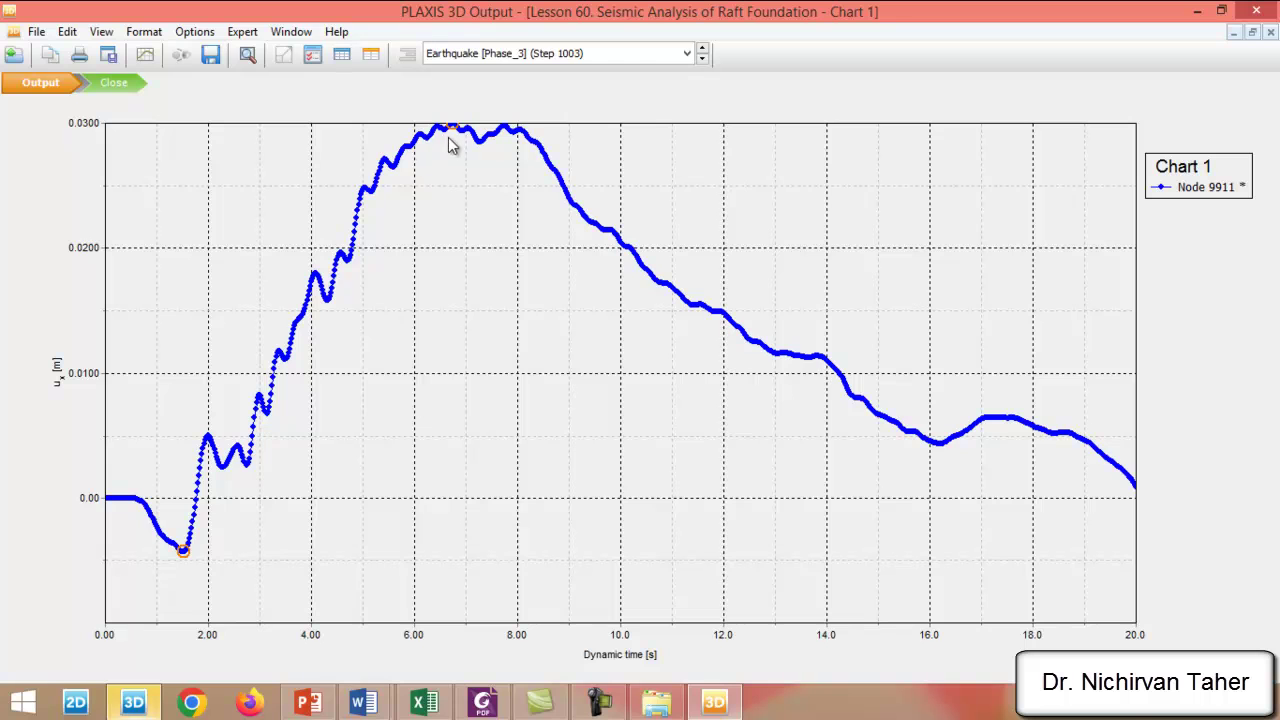
# Step: Read the ux peak of 0.03 at about 6.78 s, then bring up the chart's Add curve options
pyautogui.moveTo(452, 129)
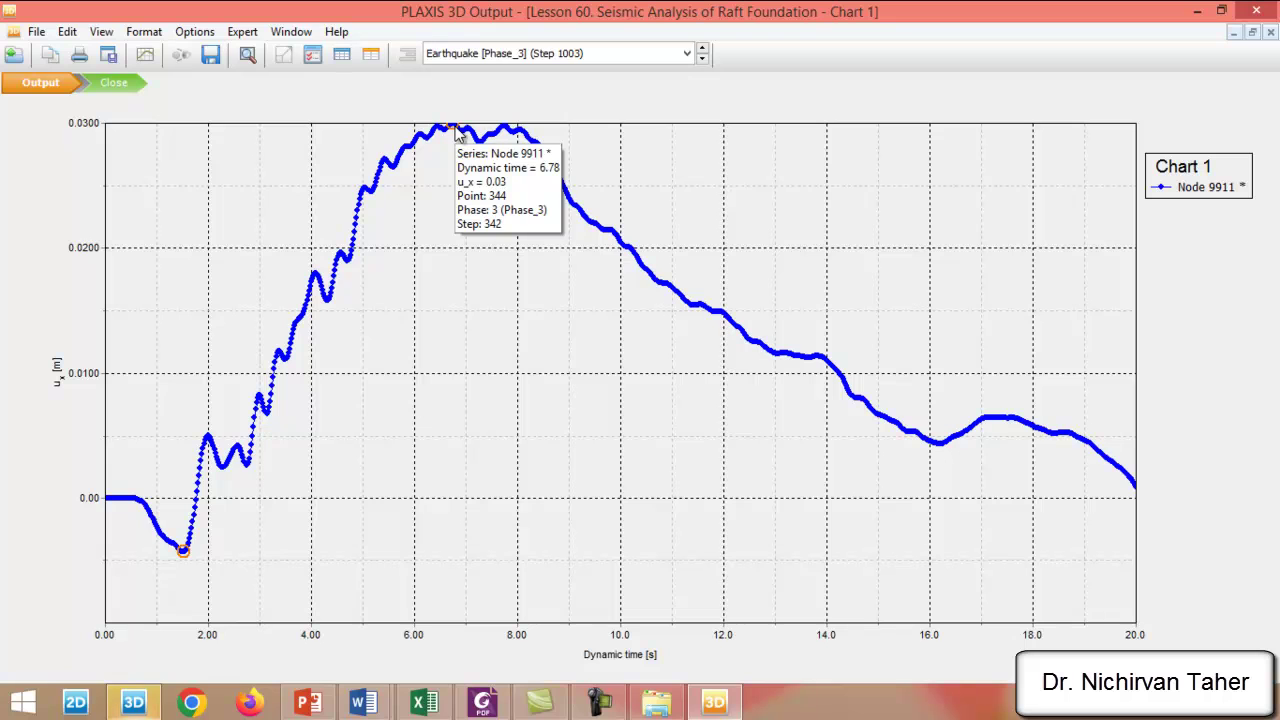
pyautogui.rightClick(548, 294)
pyautogui.moveTo(654, 340)
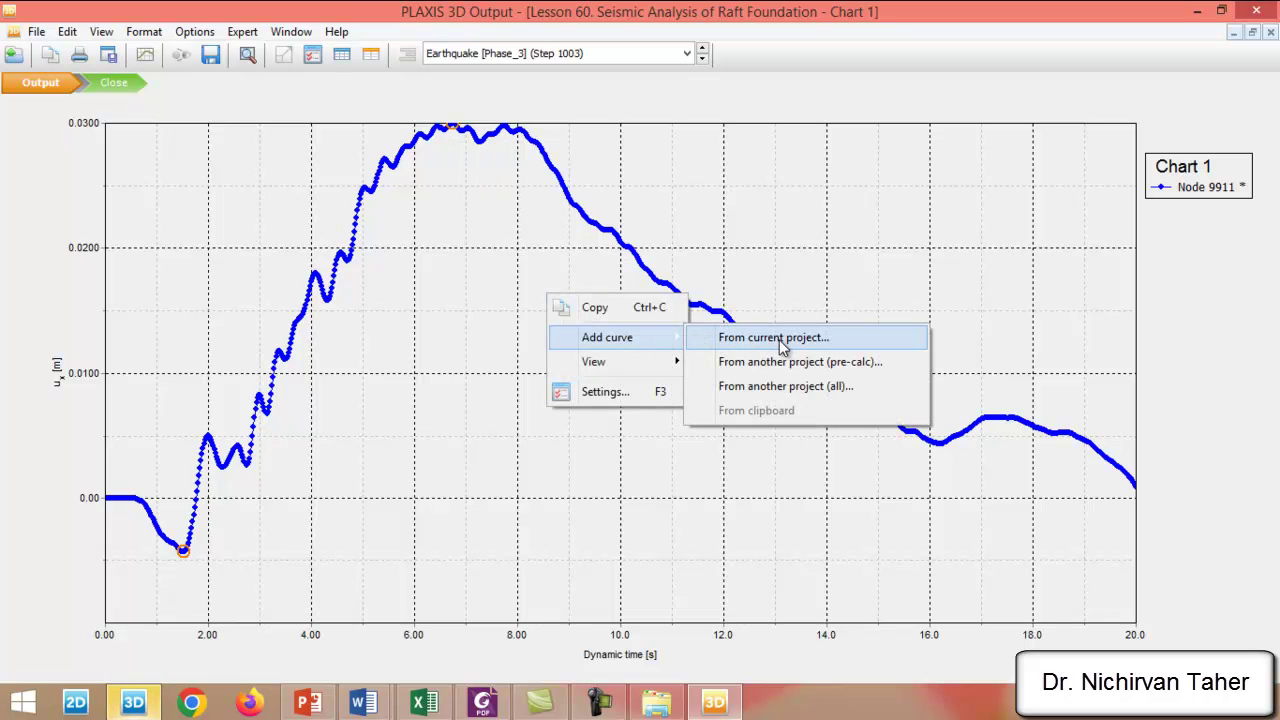
# Step: Add Node 853's ux as a second curve on Chart 1 from the current project
pyautogui.rightClick(455, 270)
pyautogui.moveTo(570, 312)
pyautogui.click(651, 314)
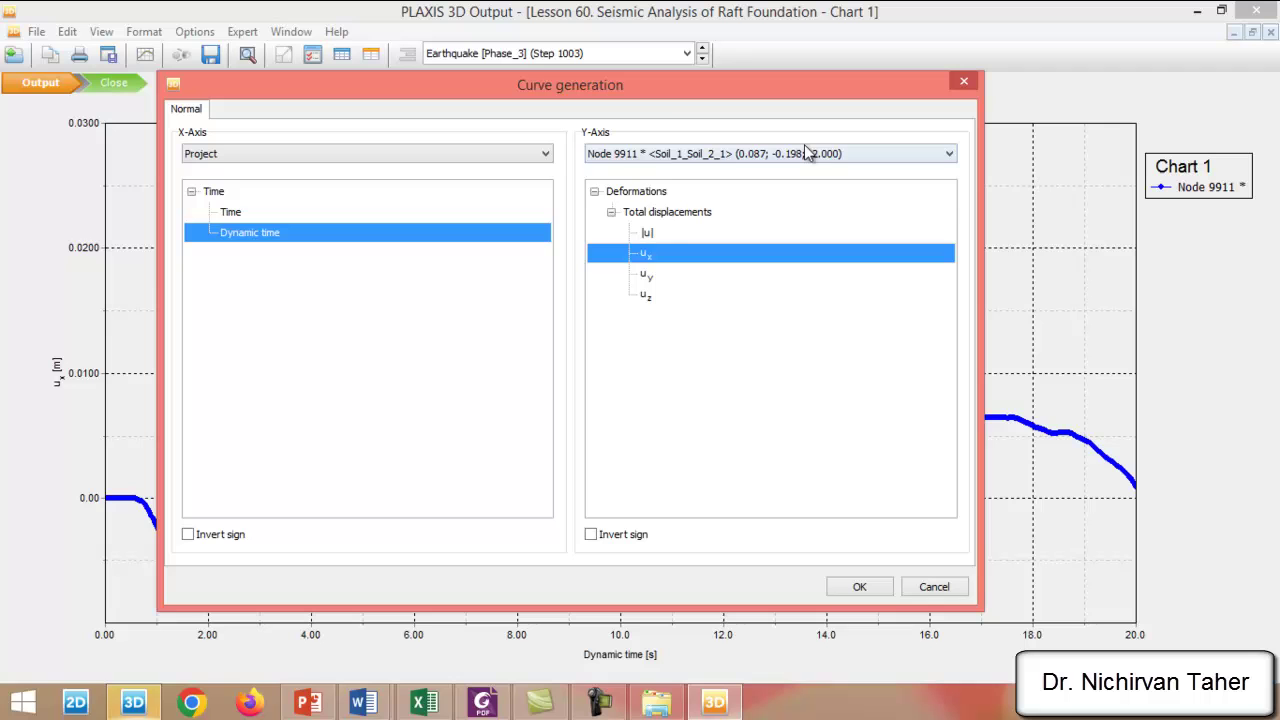
pyautogui.click(810, 154)
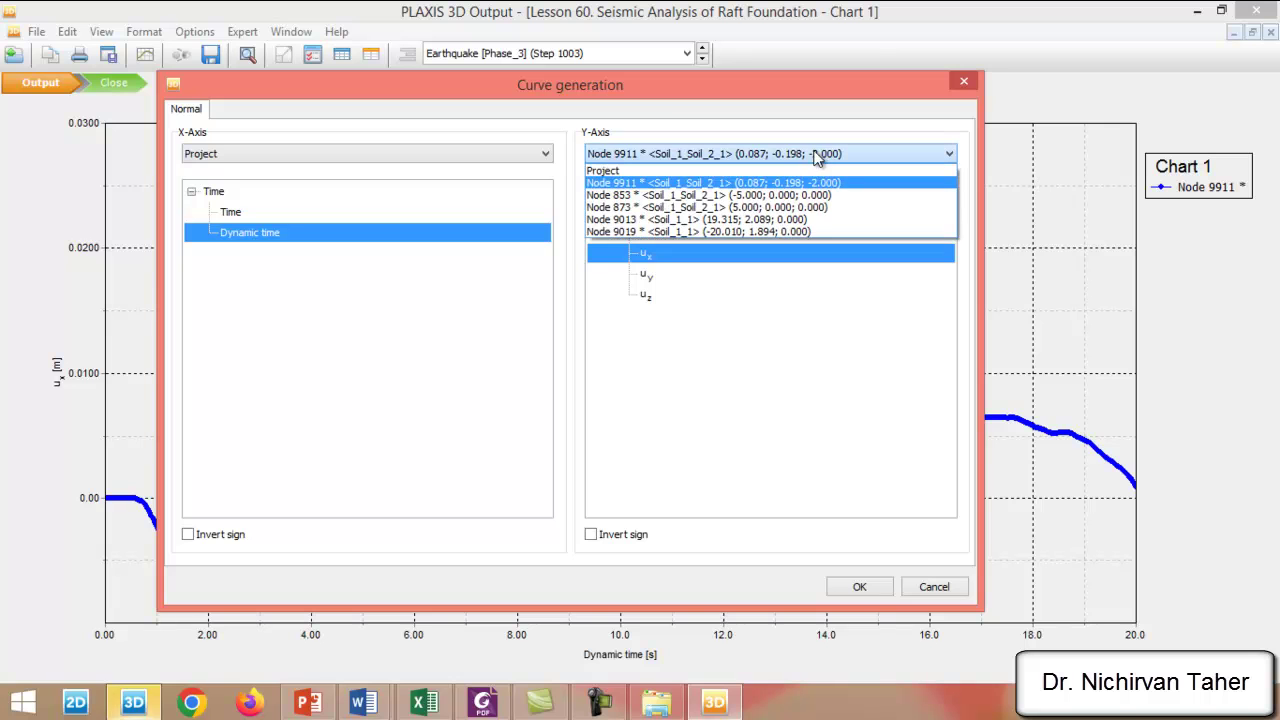
pyautogui.click(851, 194)
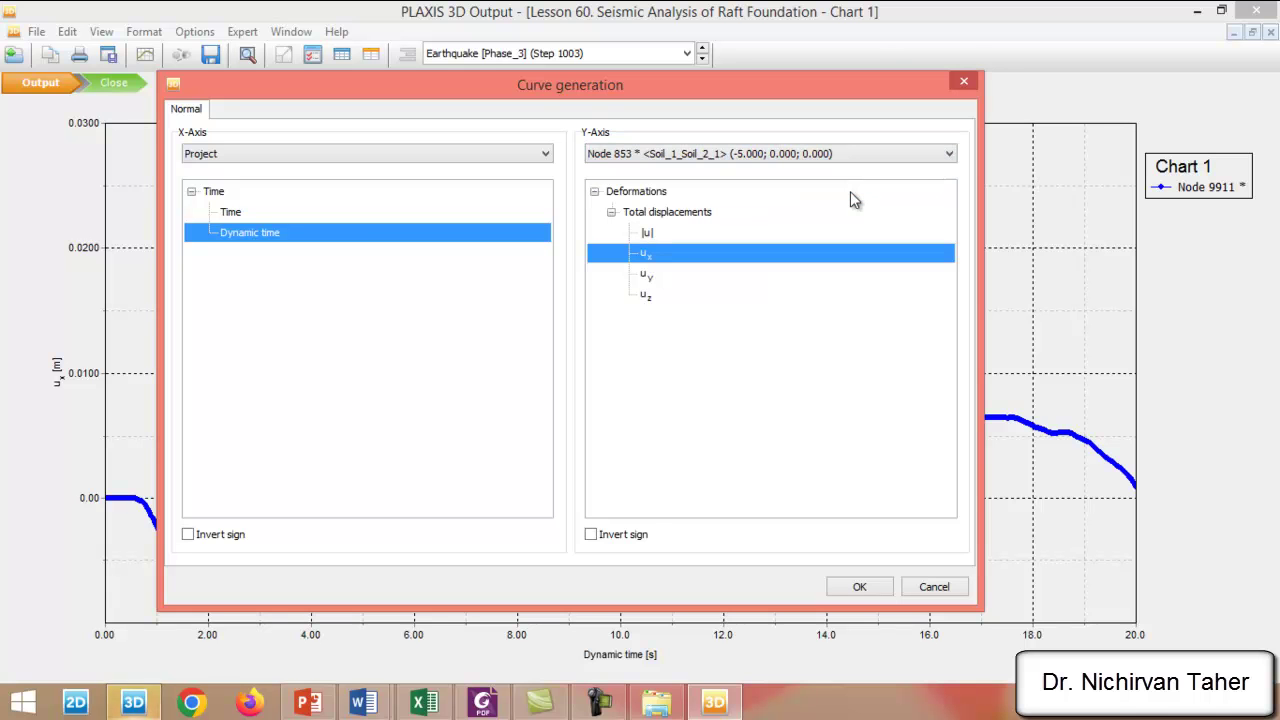
pyautogui.click(860, 587)
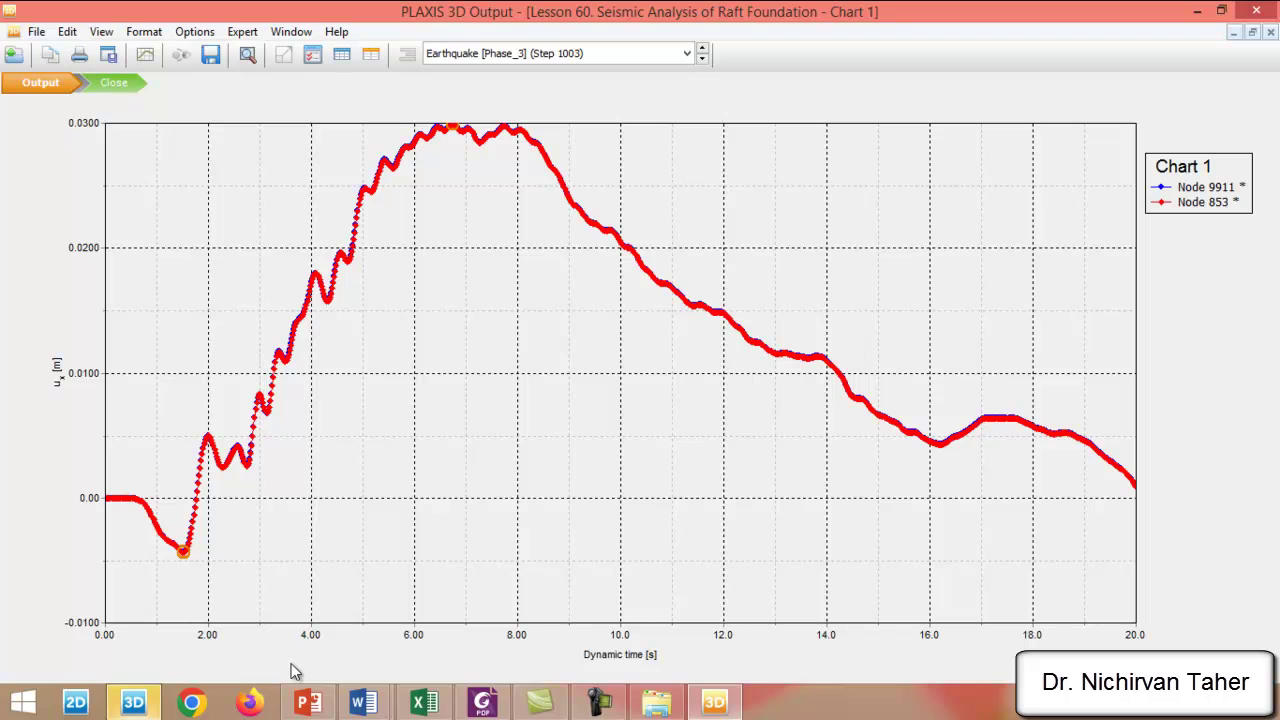
# Step: Close Chart 1, show the Building [Phase_1] Step 3 results, then return to PowerPoint slide 184
pyautogui.click(1270, 32)
pyautogui.click(650, 424)
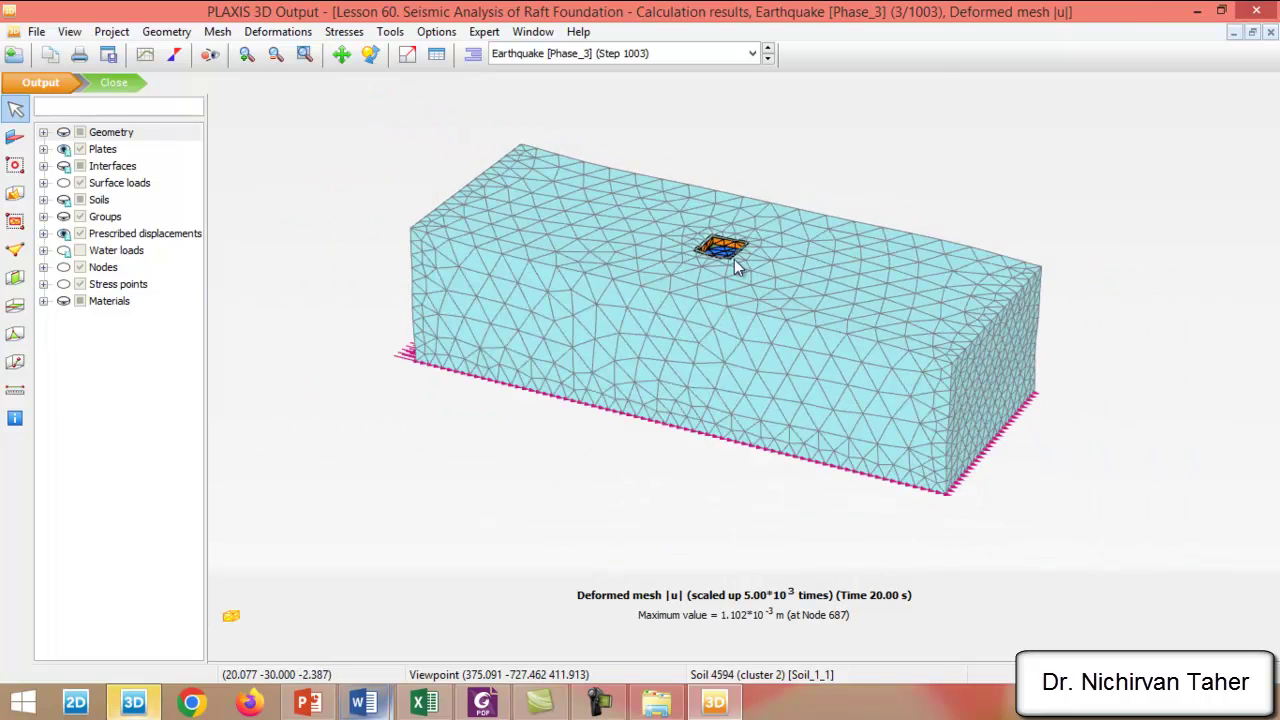
pyautogui.scroll(-2, 734, 259)
pyautogui.click(615, 56)
pyautogui.click(600, 88)
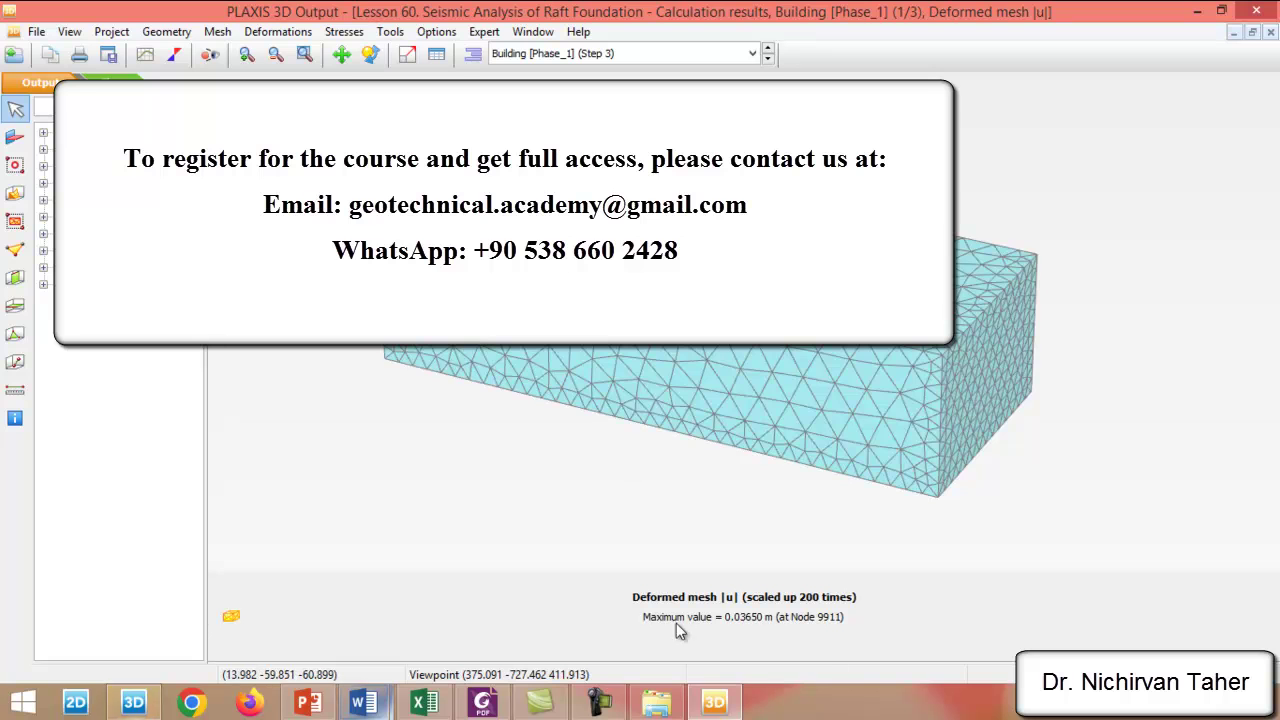
pyautogui.scroll(2, 683, 280)
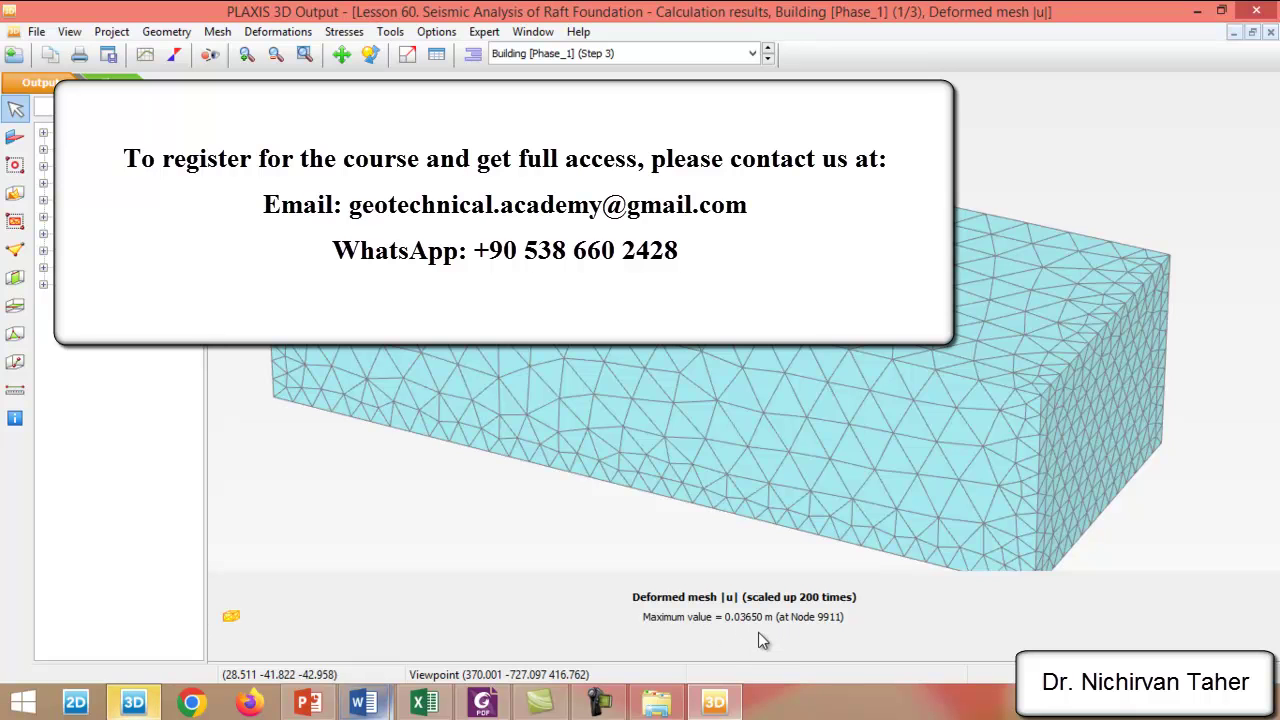
pyautogui.click(333, 705)
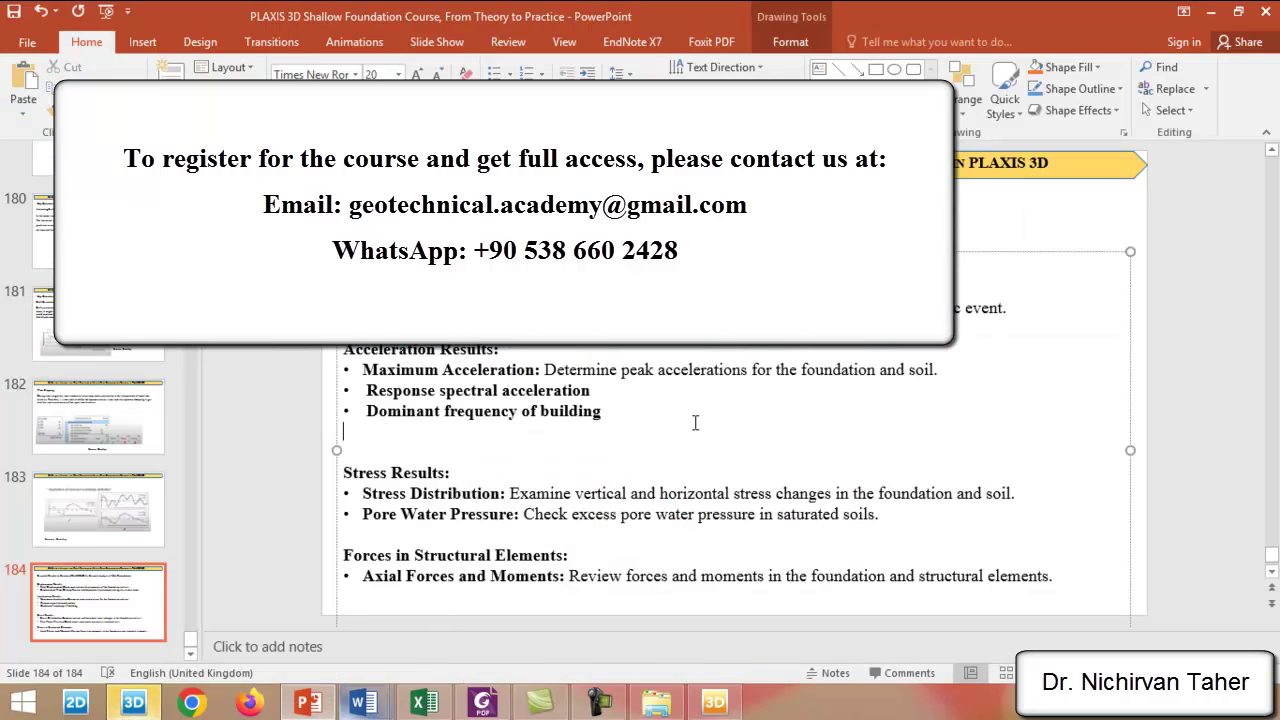
# Step: Leave the slide and start a new Chart 2 from the Curves manager in PLAXIS Output
pyautogui.click(1003, 232)
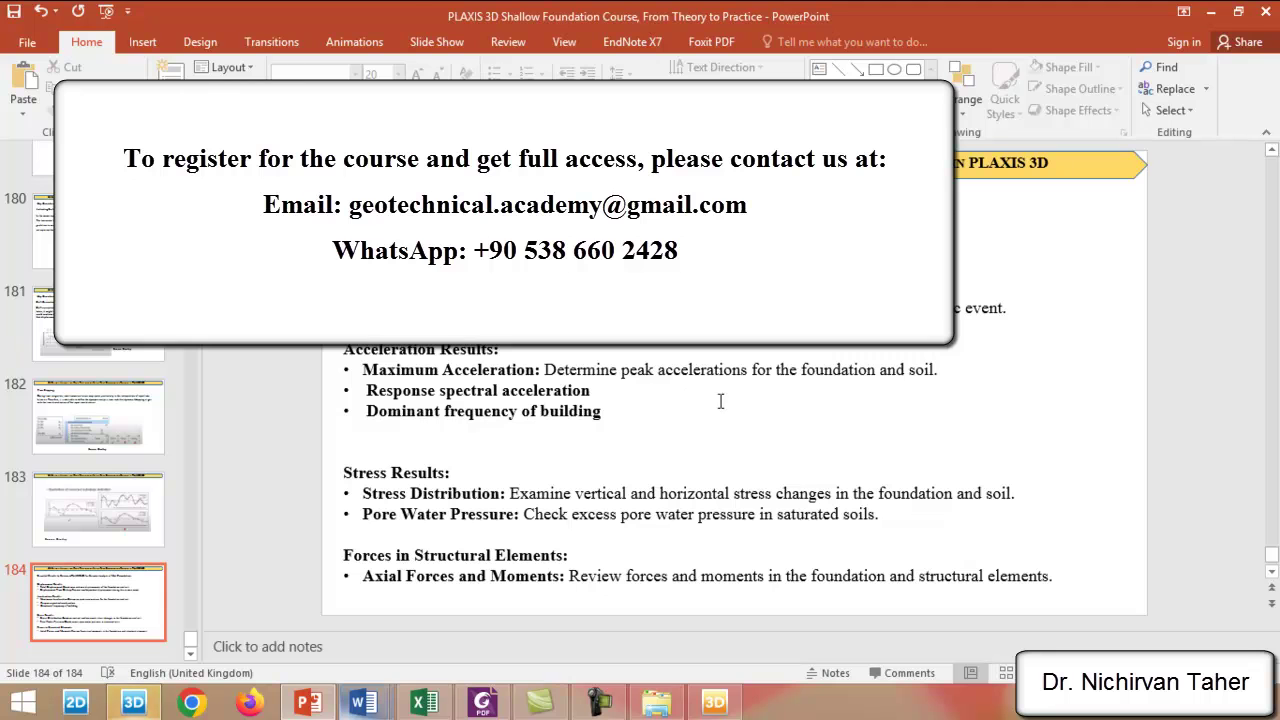
pyautogui.click(717, 705)
pyautogui.click(147, 56)
pyautogui.click(541, 475)
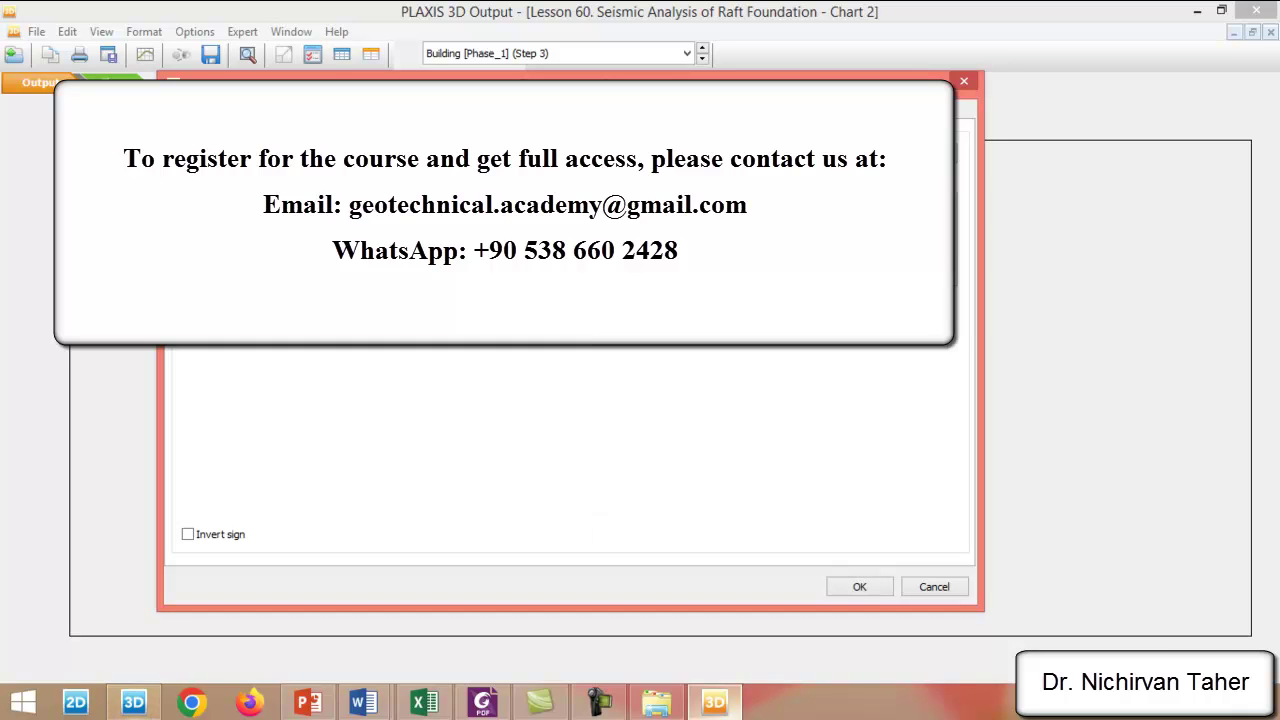
# Step: Plot Node 9911's horizontal acceleration ax against dynamic time as Chart 3, then view slide 184
pyautogui.click(617, 708)
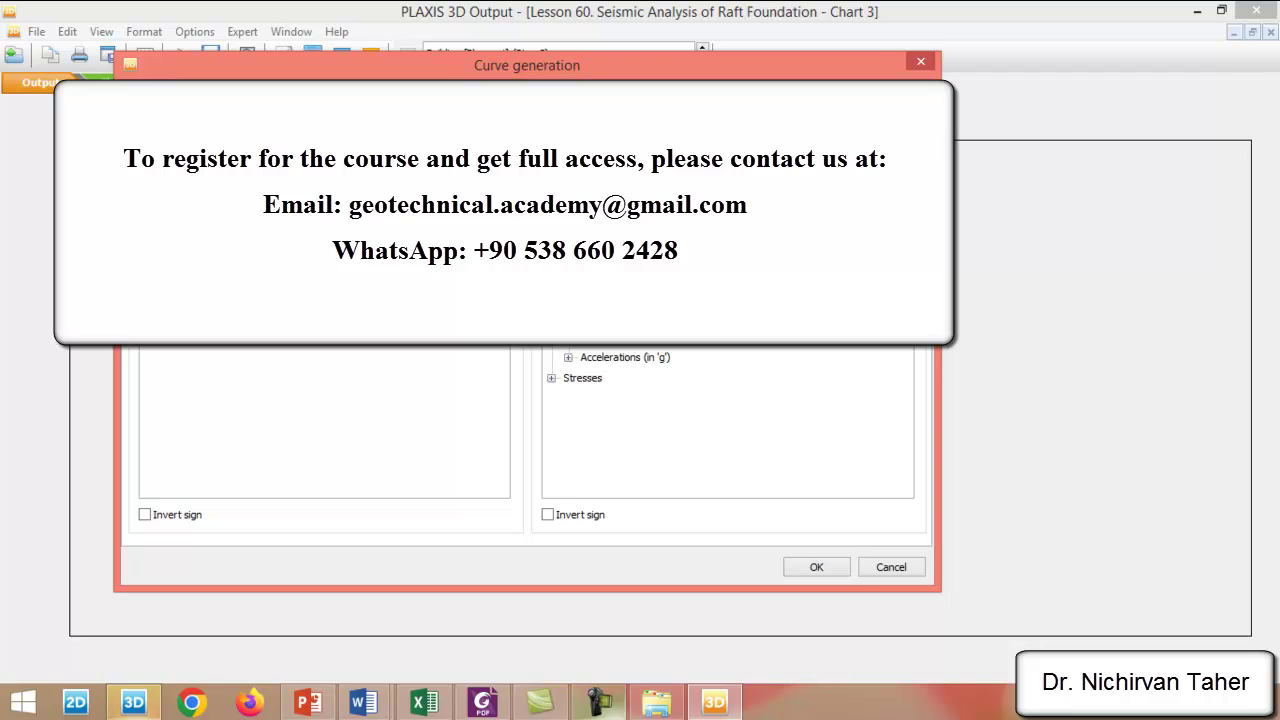
pyautogui.click(816, 567)
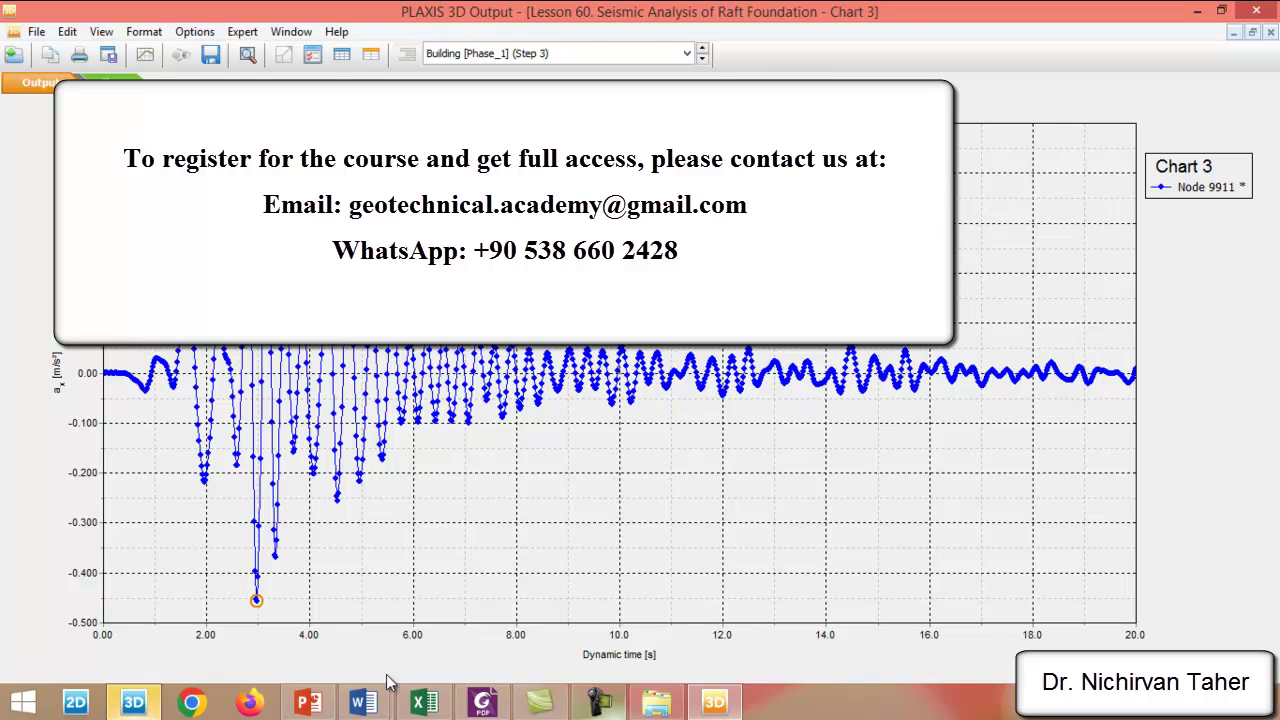
pyautogui.click(308, 702)
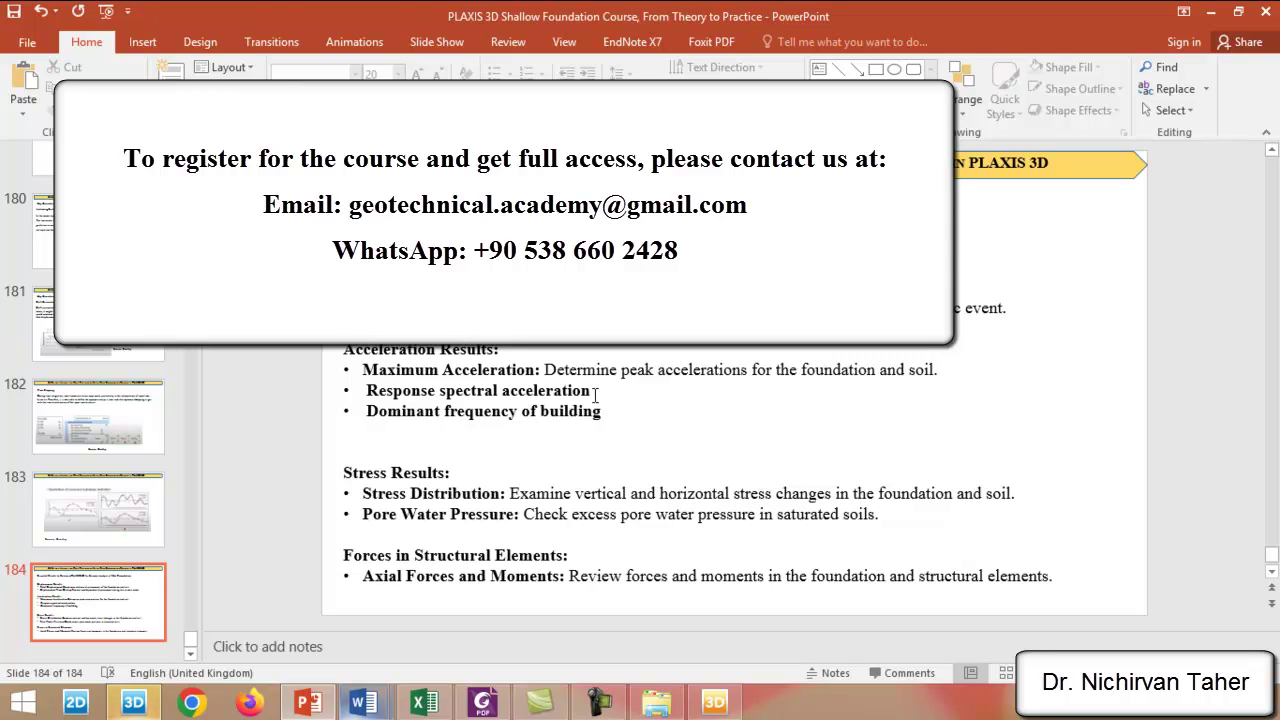
# Step: Save and close Chart 3, then start a new Chart 4 from the Curves manager
pyautogui.click(714, 702)
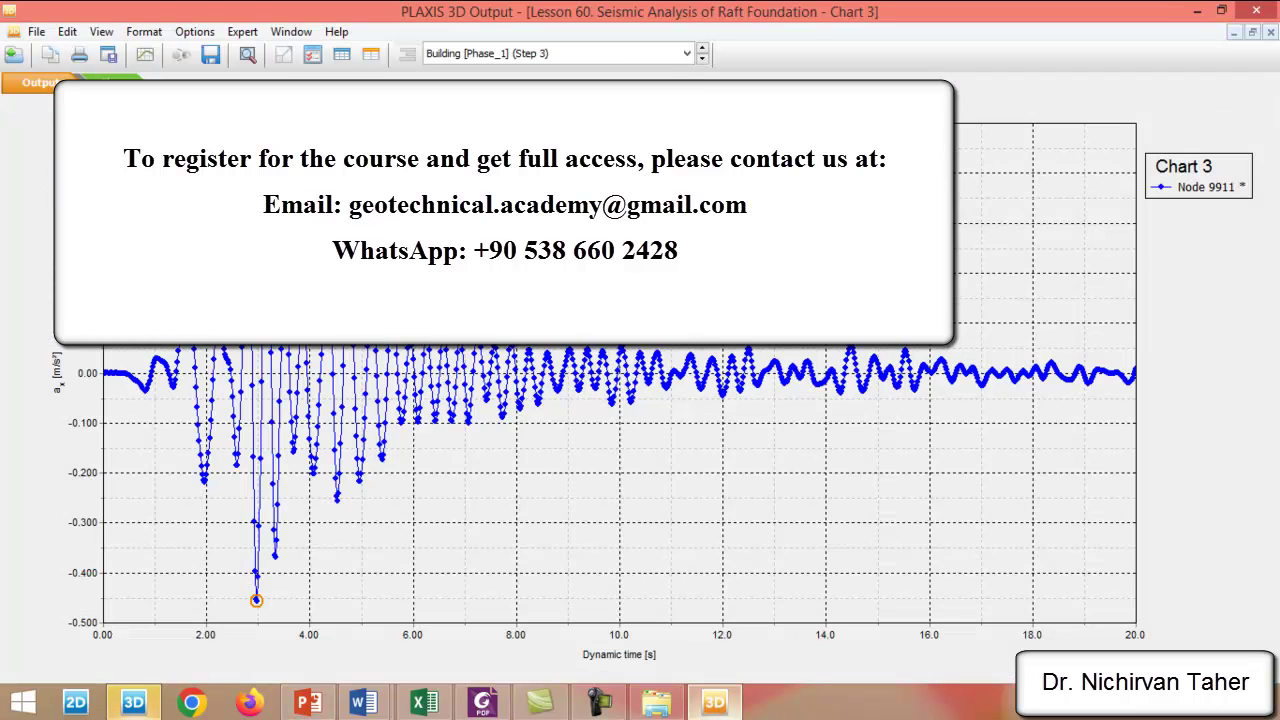
pyautogui.click(1270, 32)
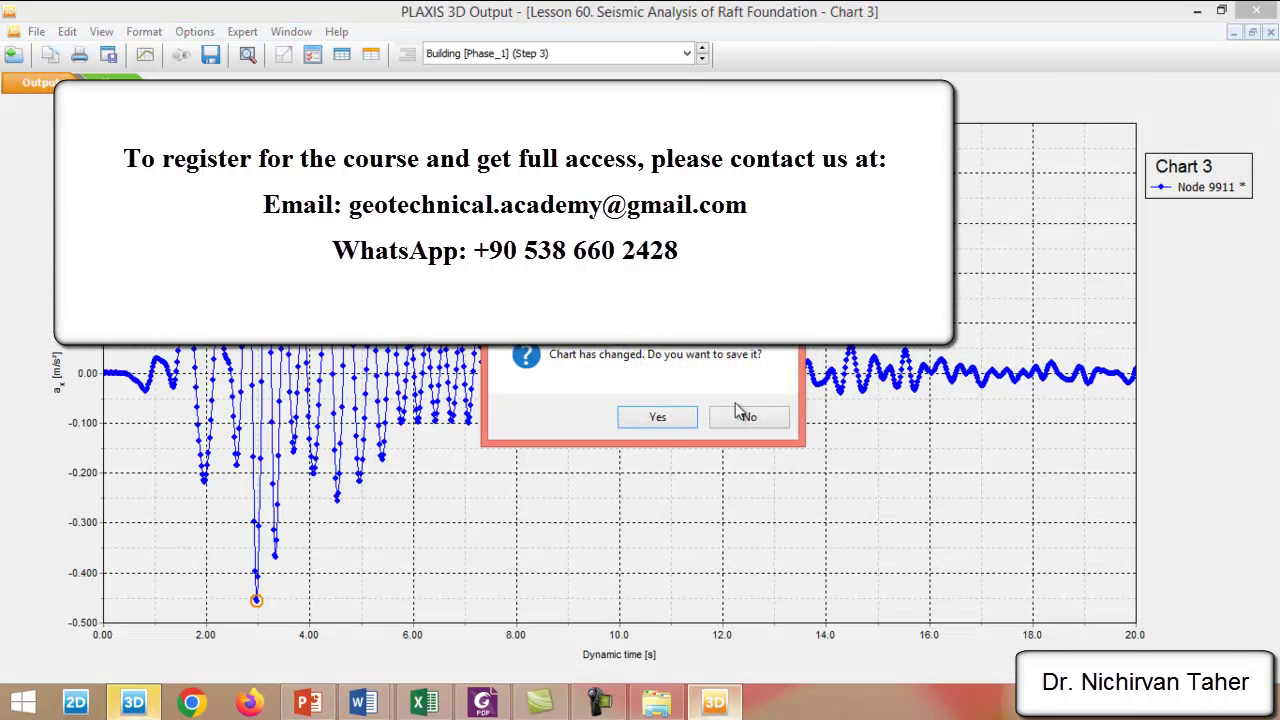
pyautogui.click(657, 418)
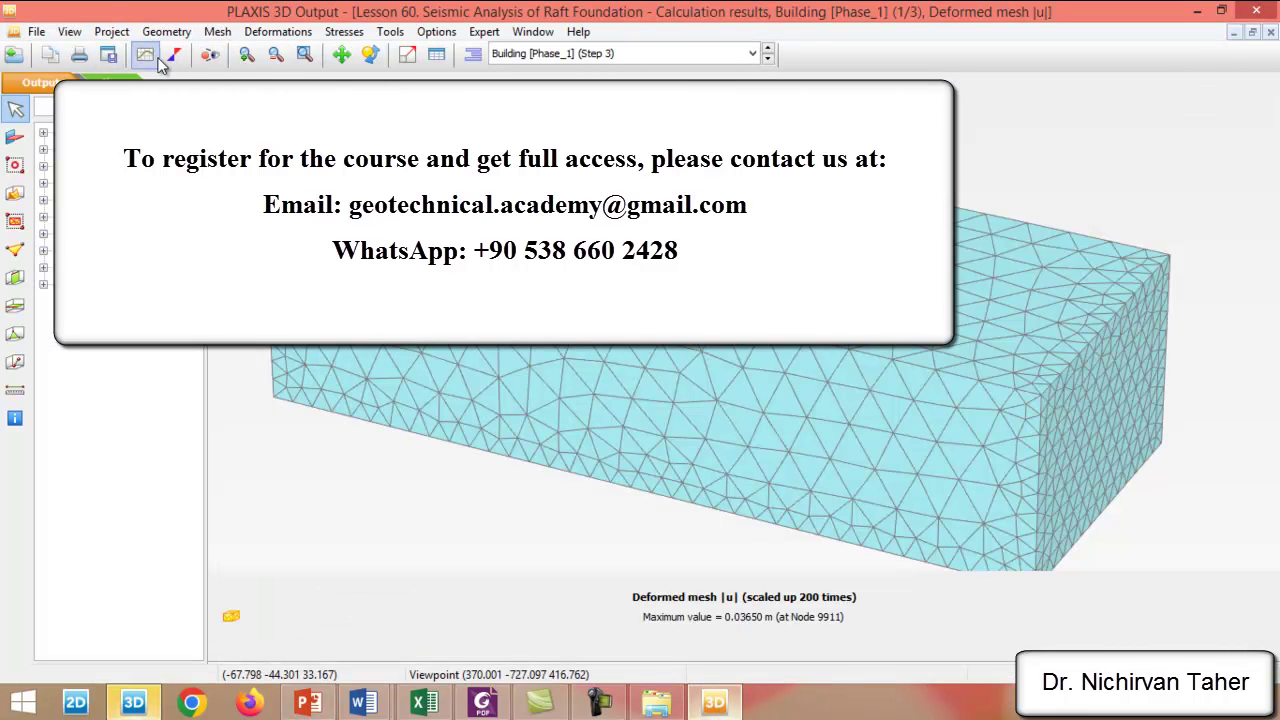
pyautogui.click(146, 56)
pyautogui.click(530, 467)
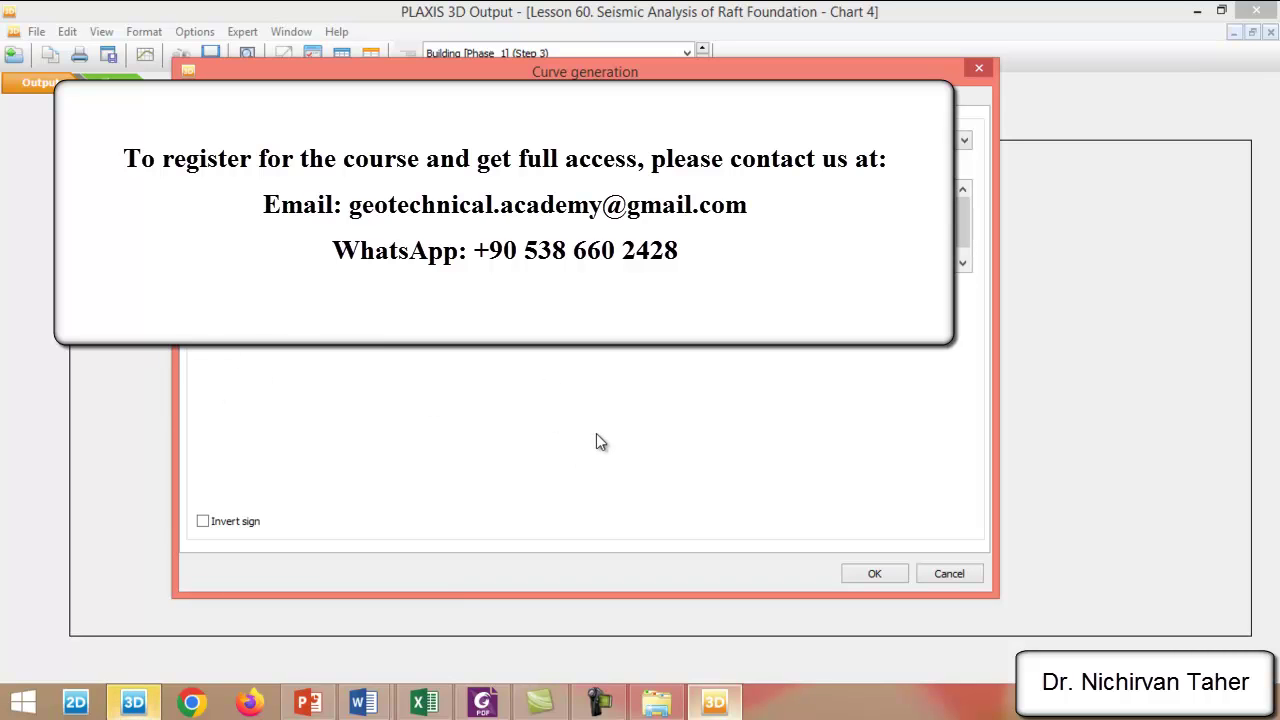
# Step: Plot Node 9911's PSA response spectrum against period in Chart 4
pyautogui.click(879, 573)
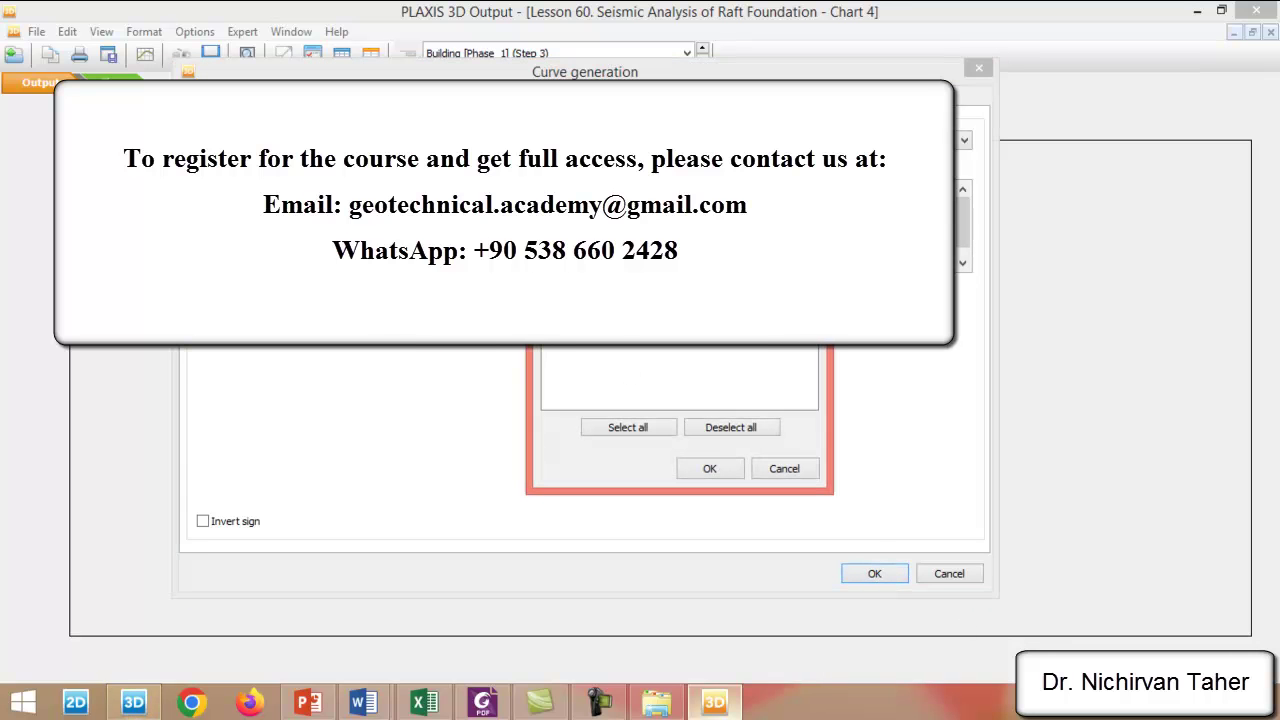
pyautogui.click(712, 470)
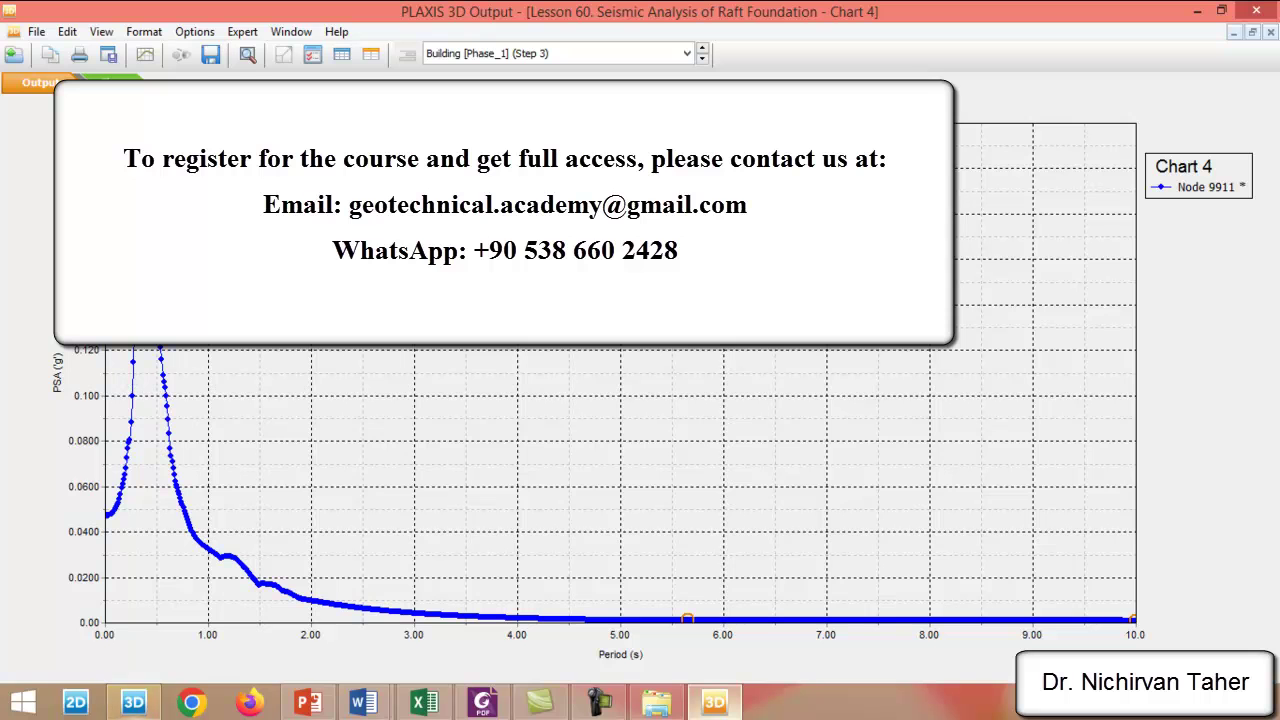
pyautogui.click(308, 702)
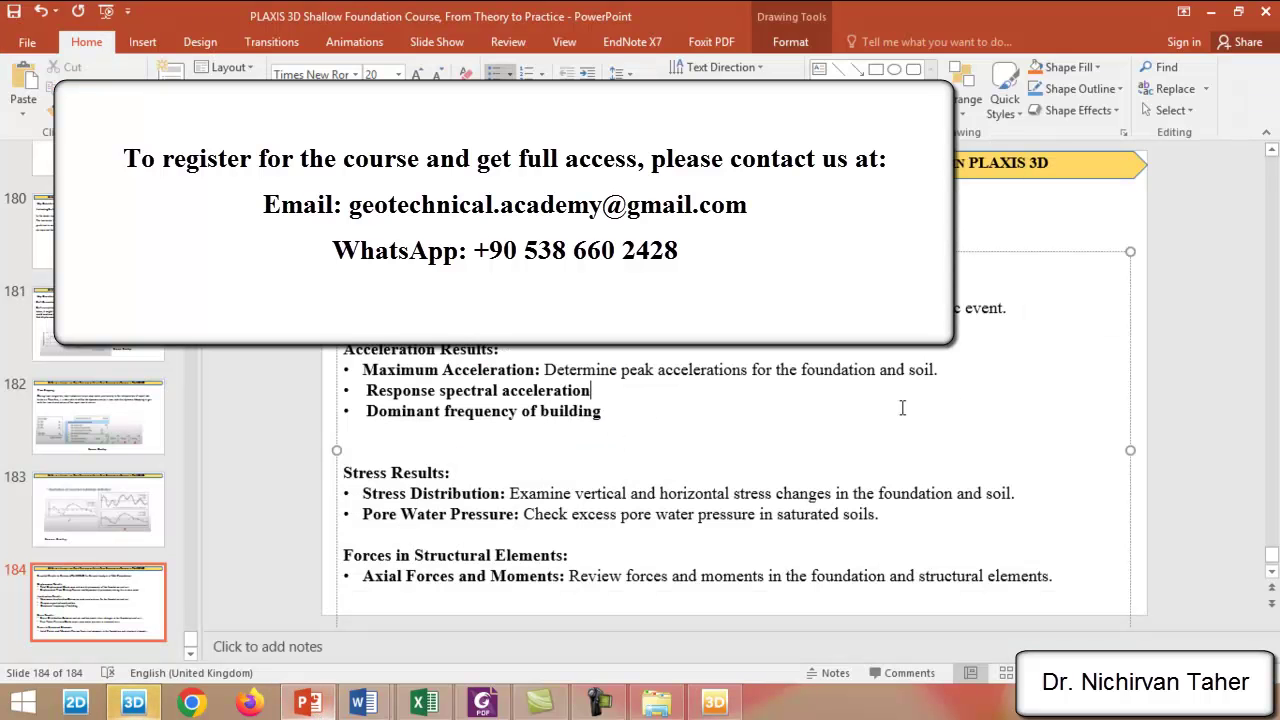
pyautogui.click(1188, 380)
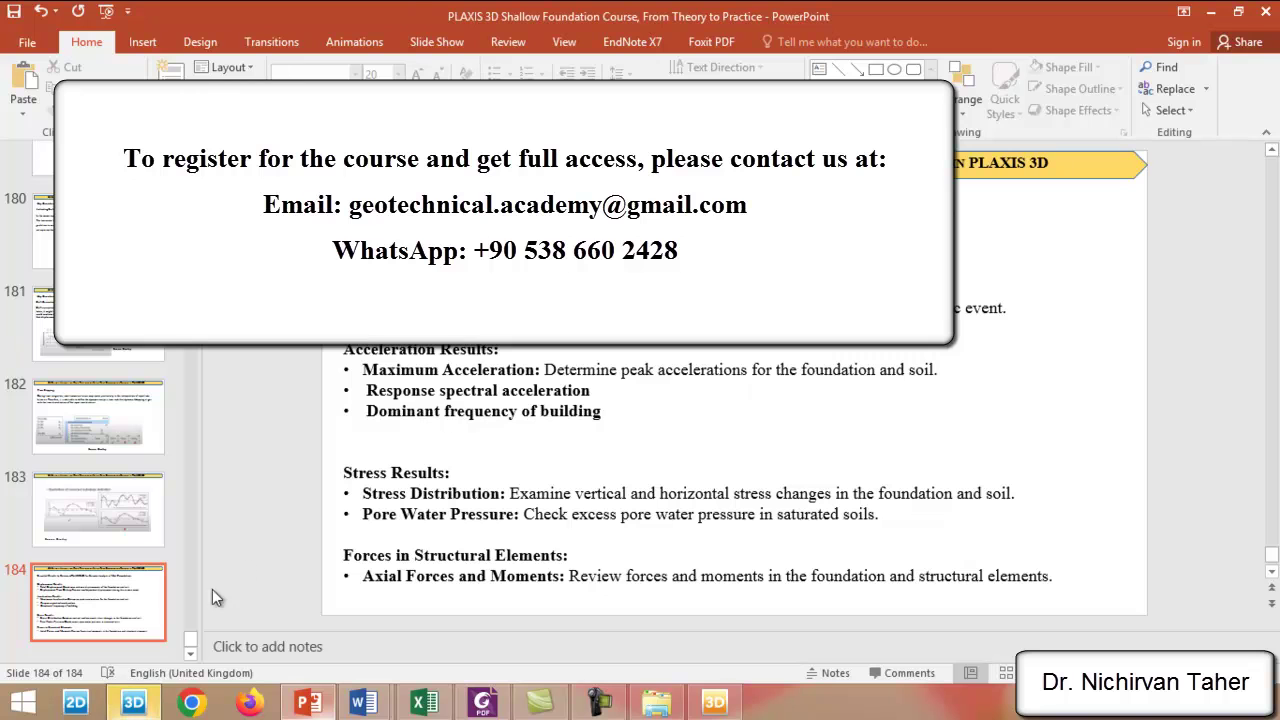
pyautogui.click(714, 702)
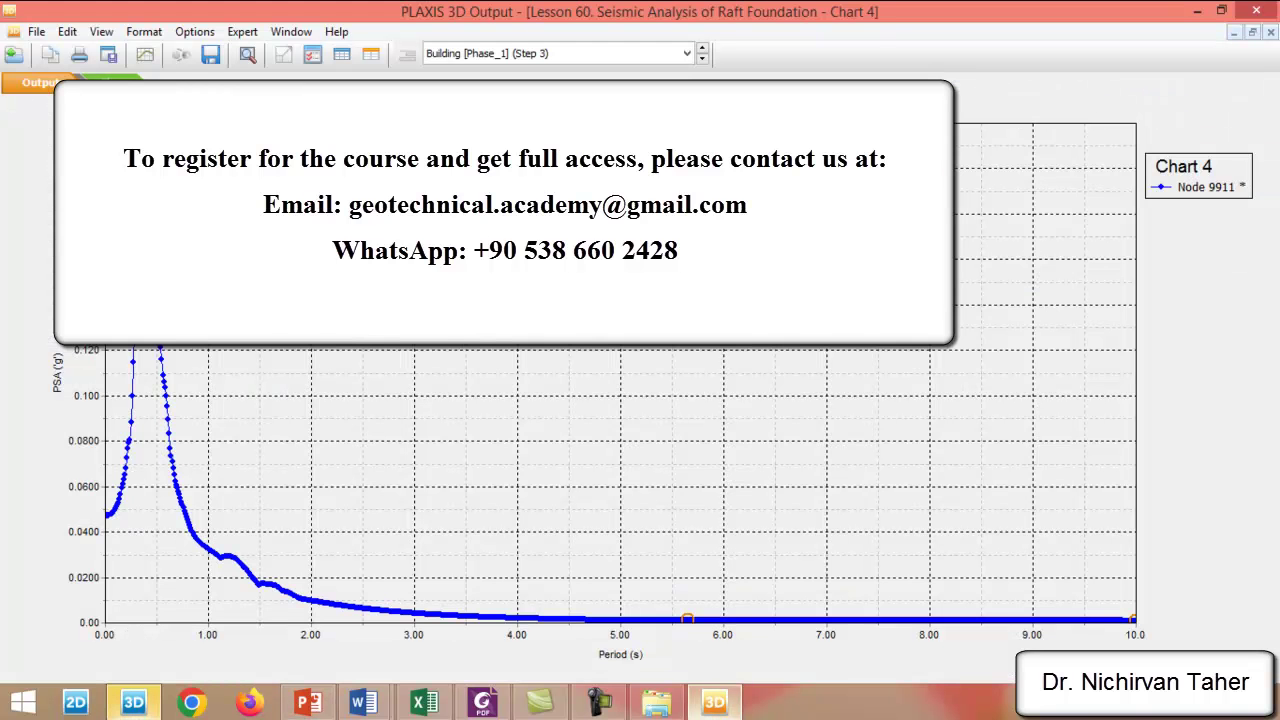
# Step: Set up Chart 5 as a power spectrum of the acceleration component instead of Fourier amplitude
pyautogui.click(147, 56)
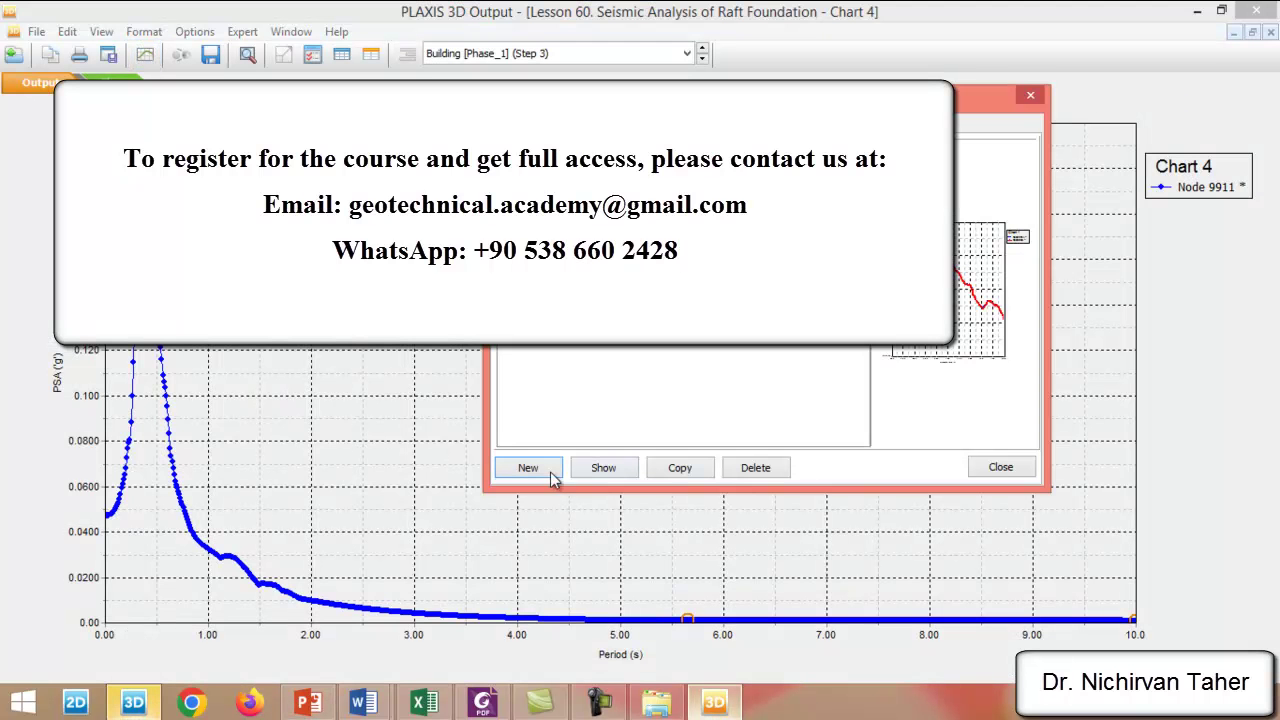
pyautogui.click(527, 467)
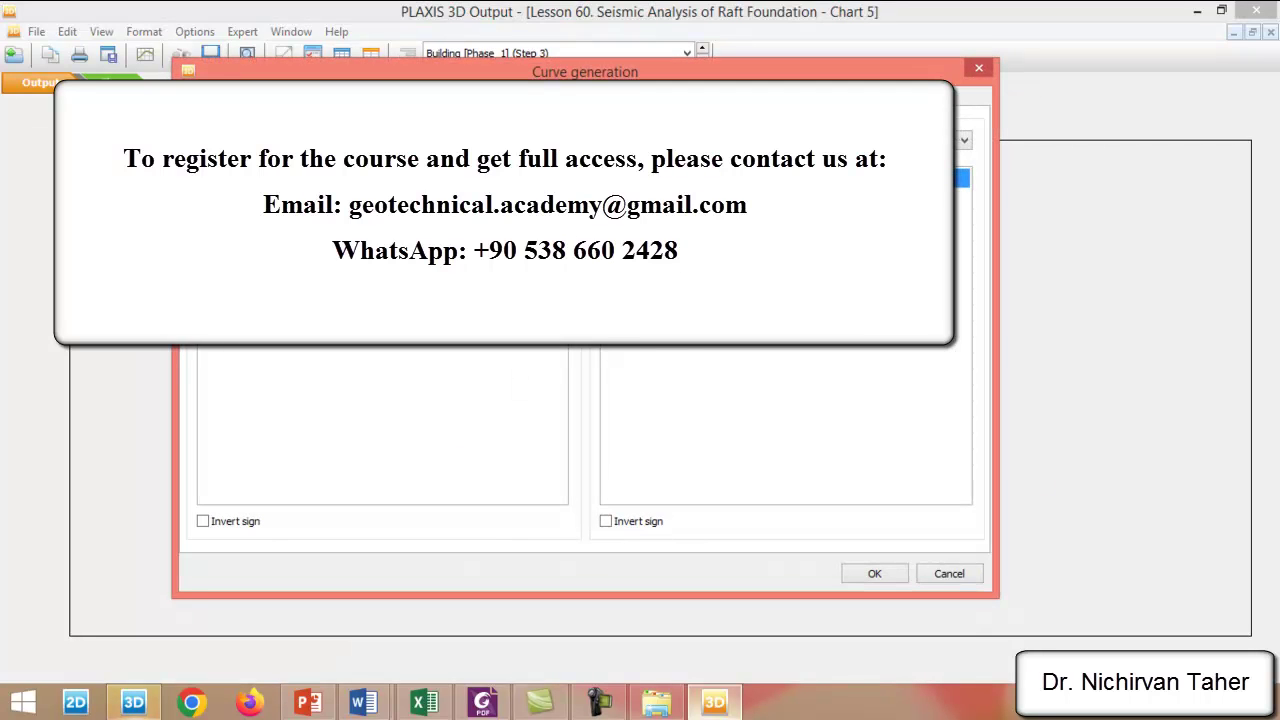
pyautogui.click(962, 194)
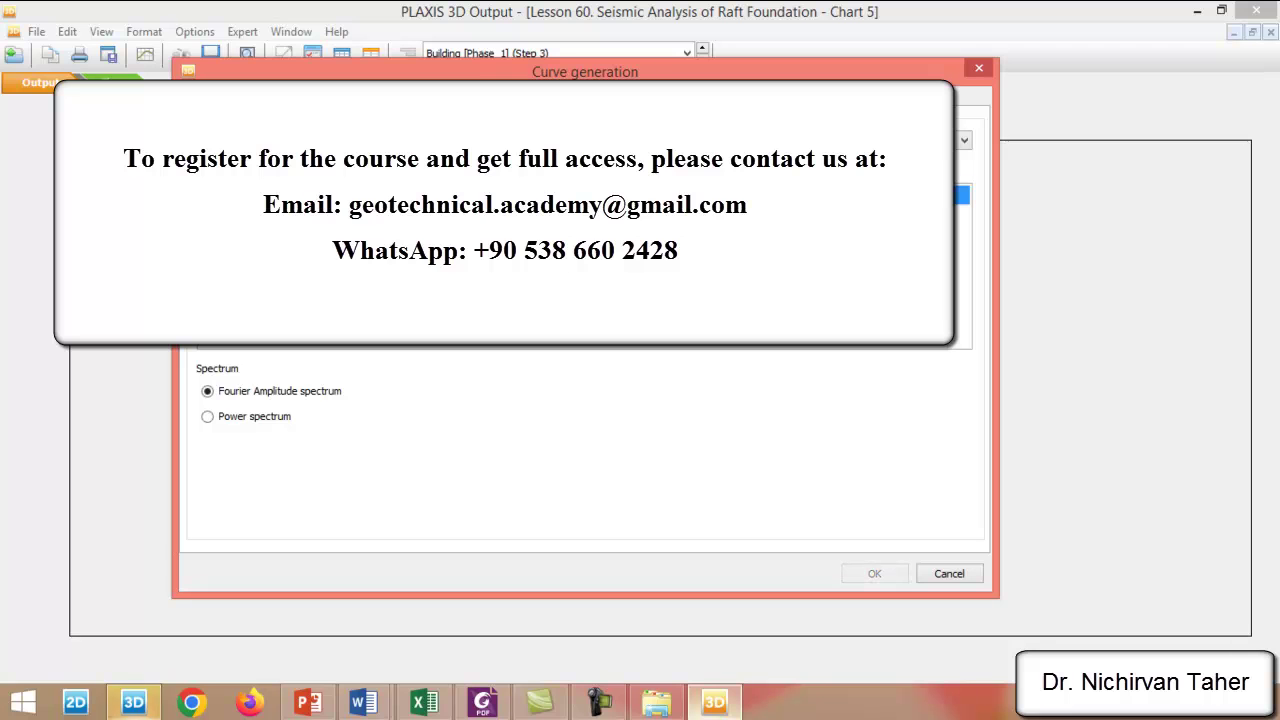
pyautogui.click(940, 140)
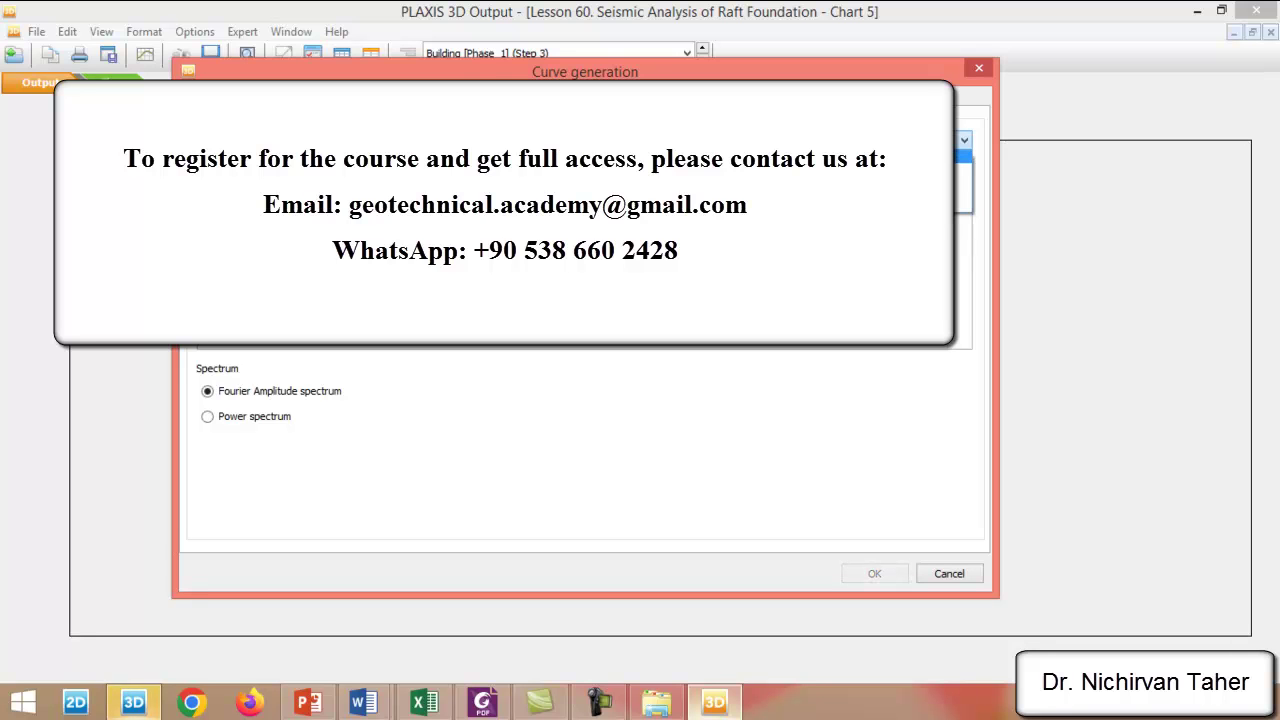
pyautogui.click(900, 155)
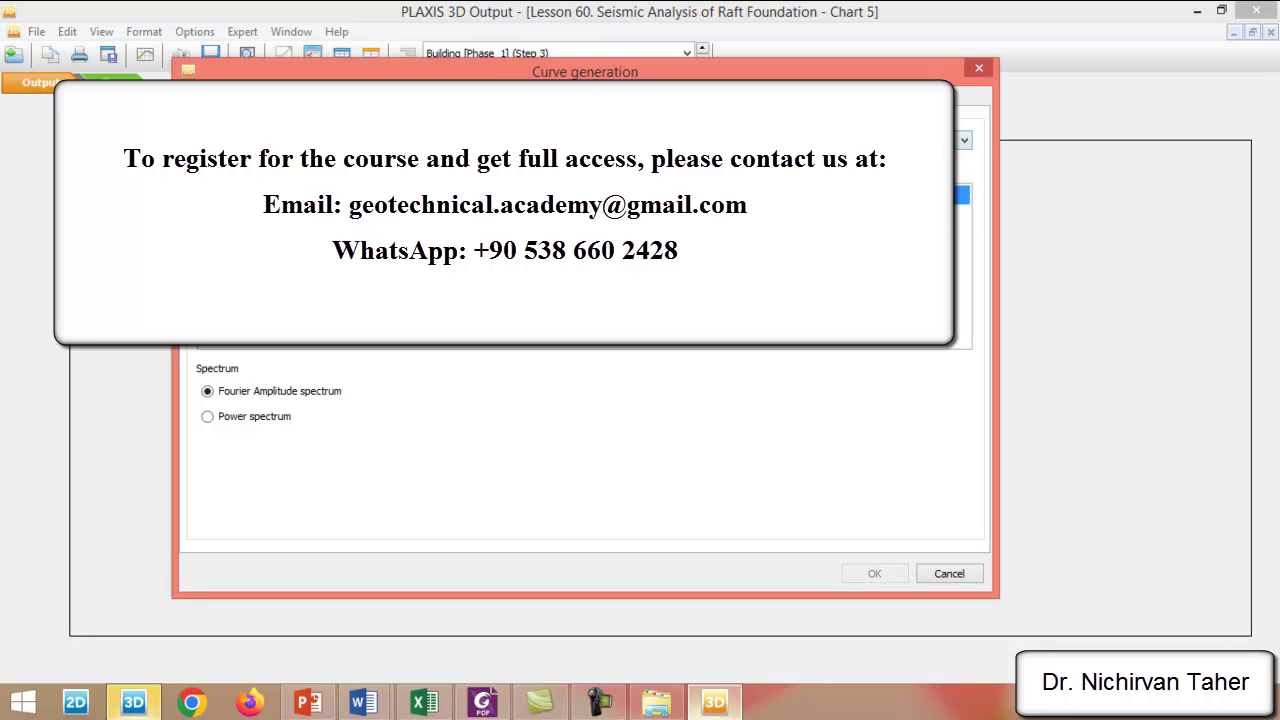
pyautogui.click(900, 195)
pyautogui.click(900, 215)
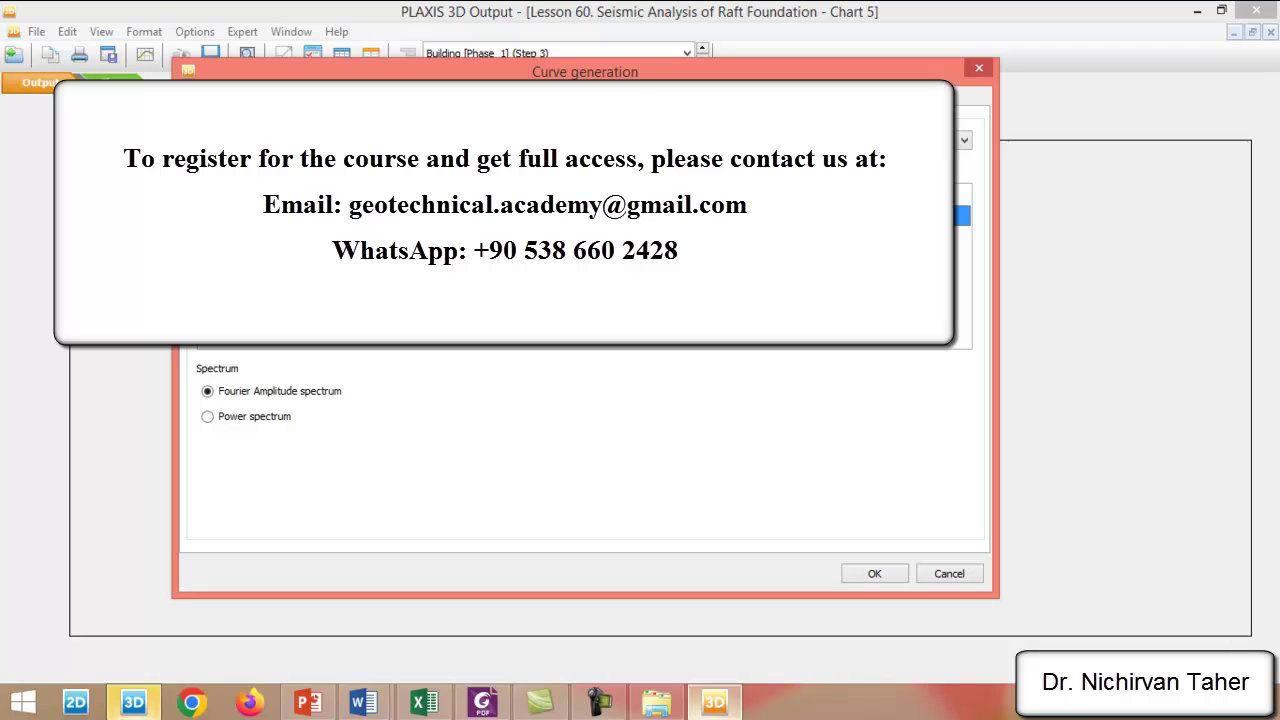
pyautogui.click(208, 418)
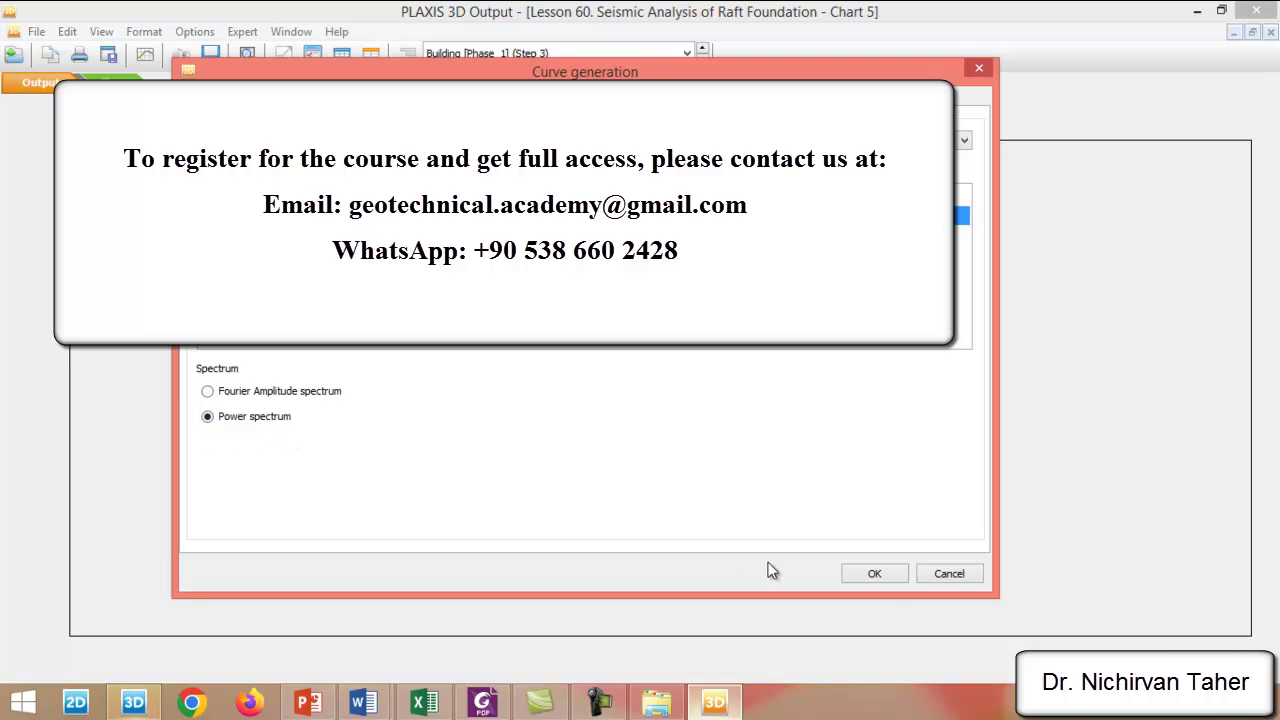
pyautogui.click(878, 576)
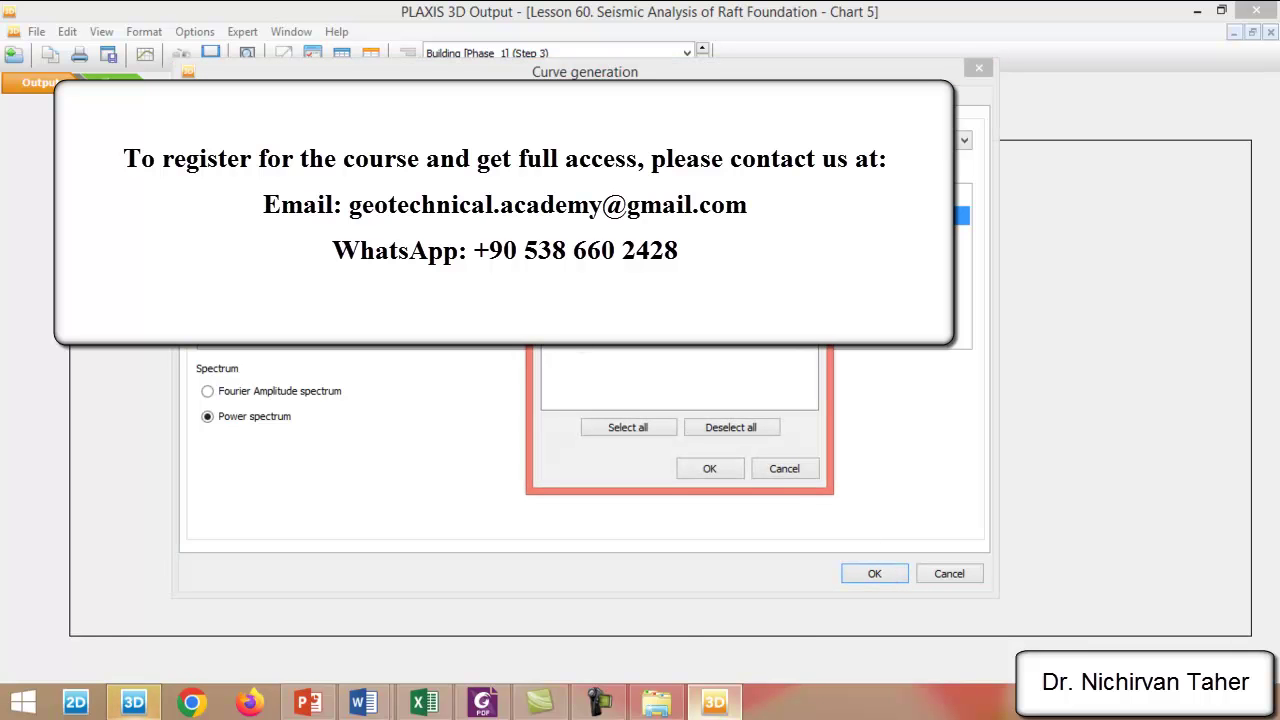
# Step: Confirm Node 9911 to draw Chart 5's ax power spectrum against frequency
pyautogui.click(722, 472)
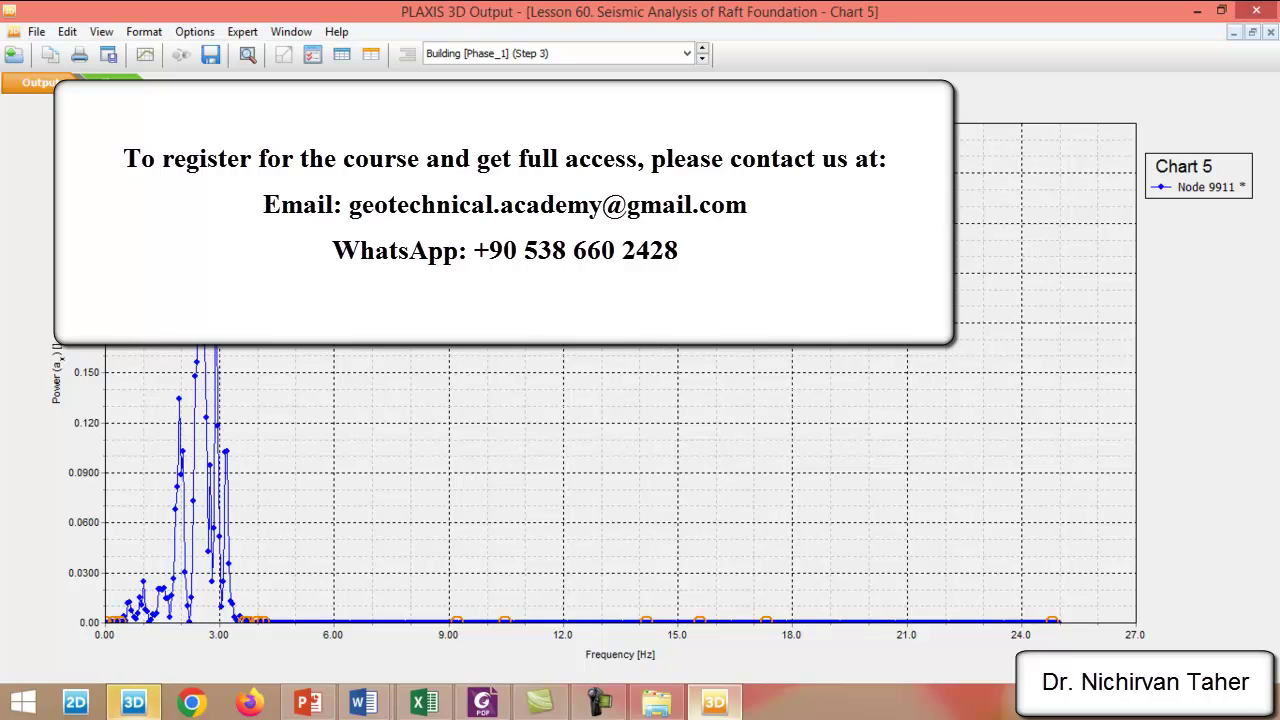
# Step: Create Chart 6 plotting the power spectrum of Node 9013's acceleration ax against frequency
pyautogui.rightClick(398, 320)
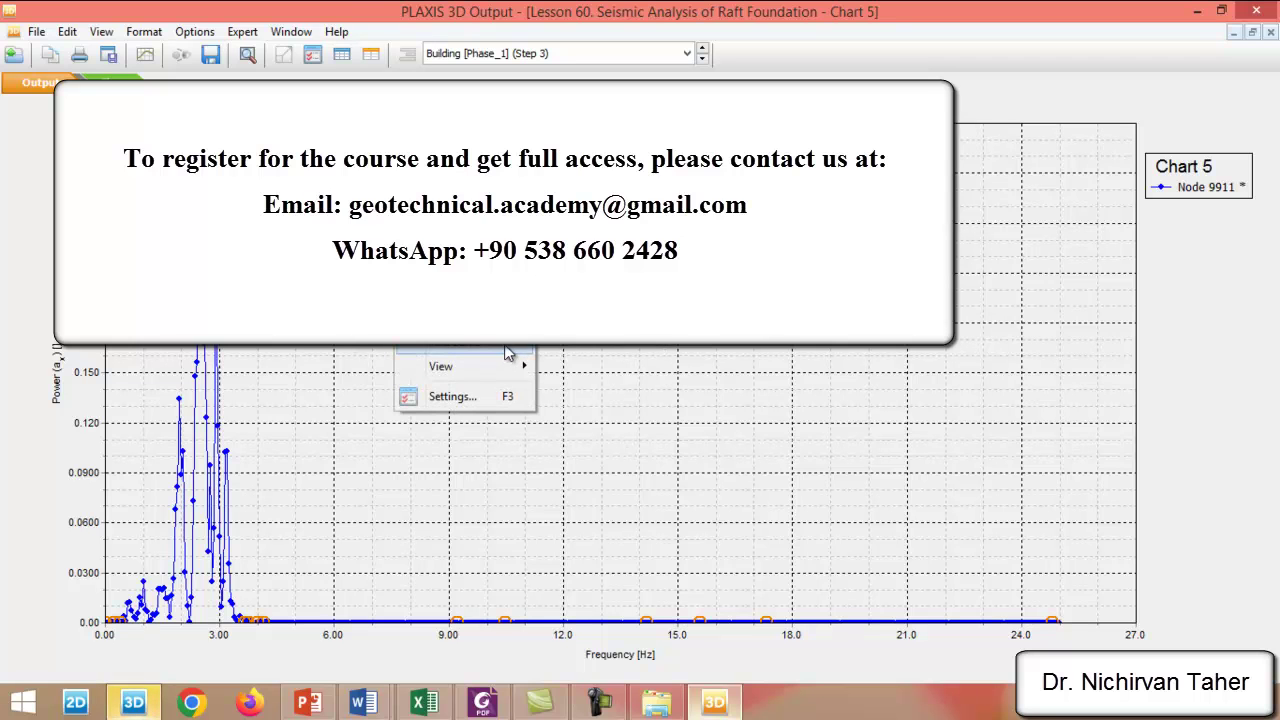
pyautogui.moveTo(530, 350)
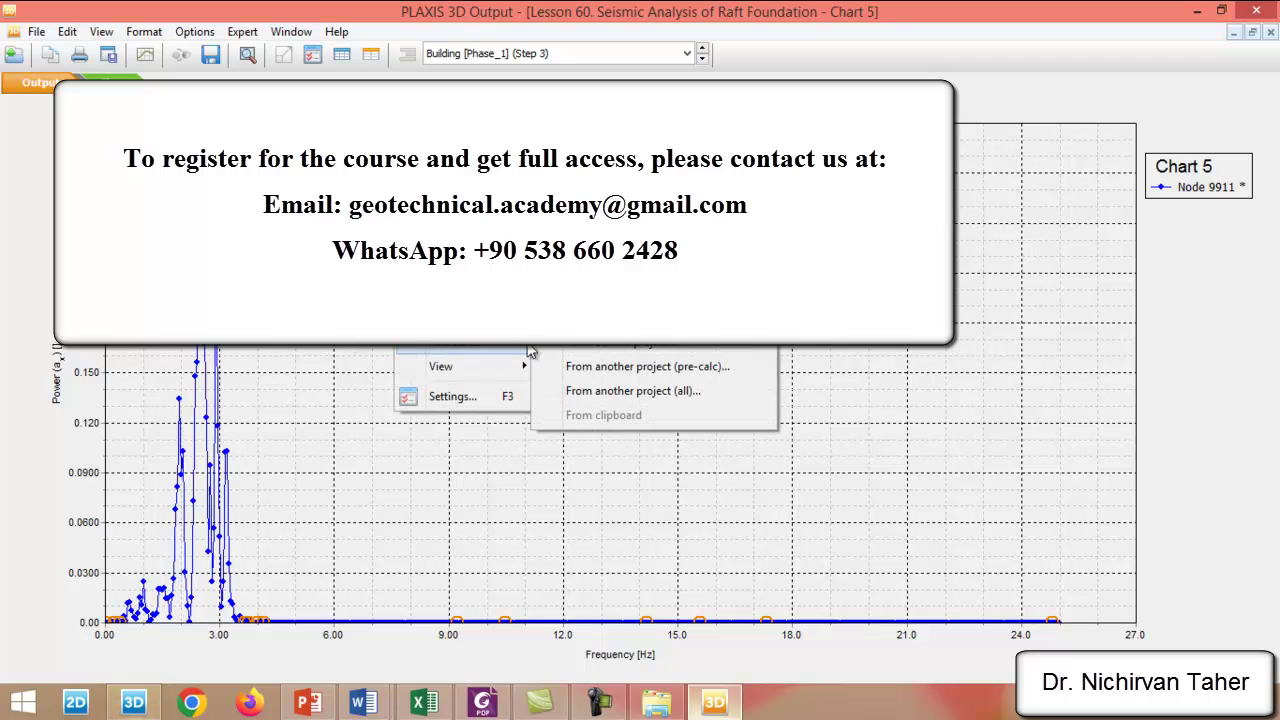
pyautogui.click(145, 56)
pyautogui.click(540, 467)
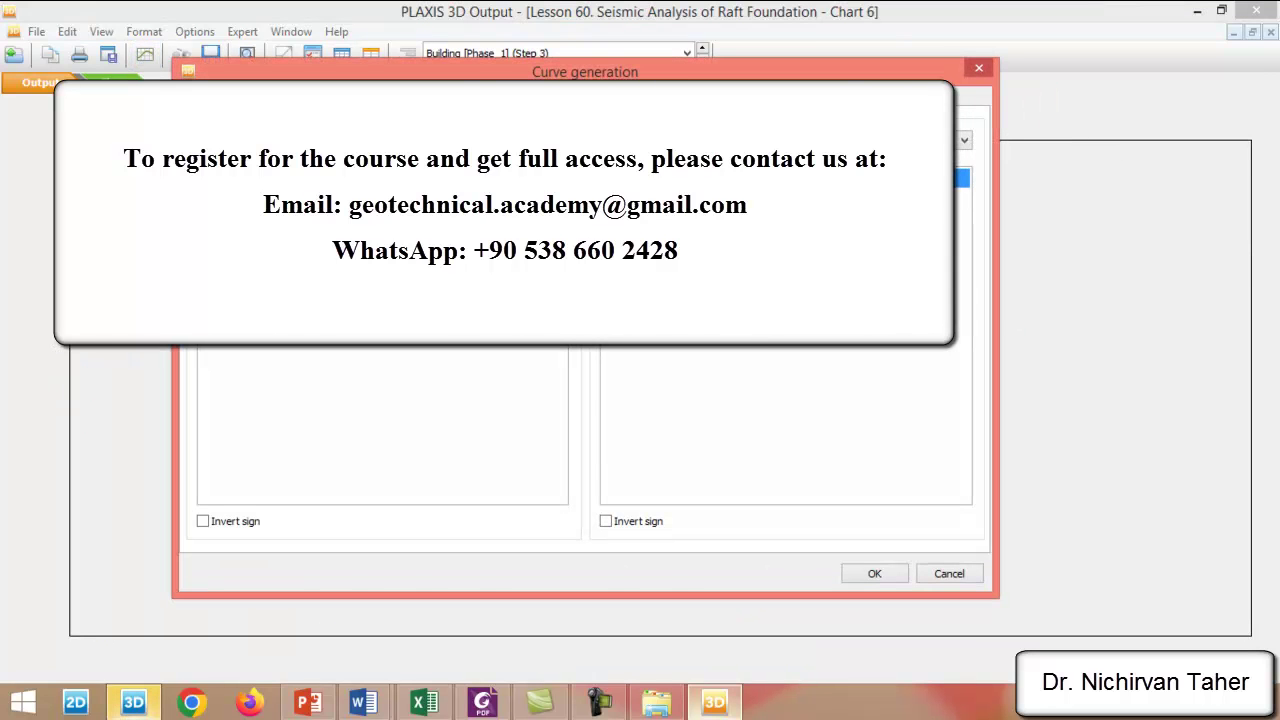
pyautogui.click(960, 178)
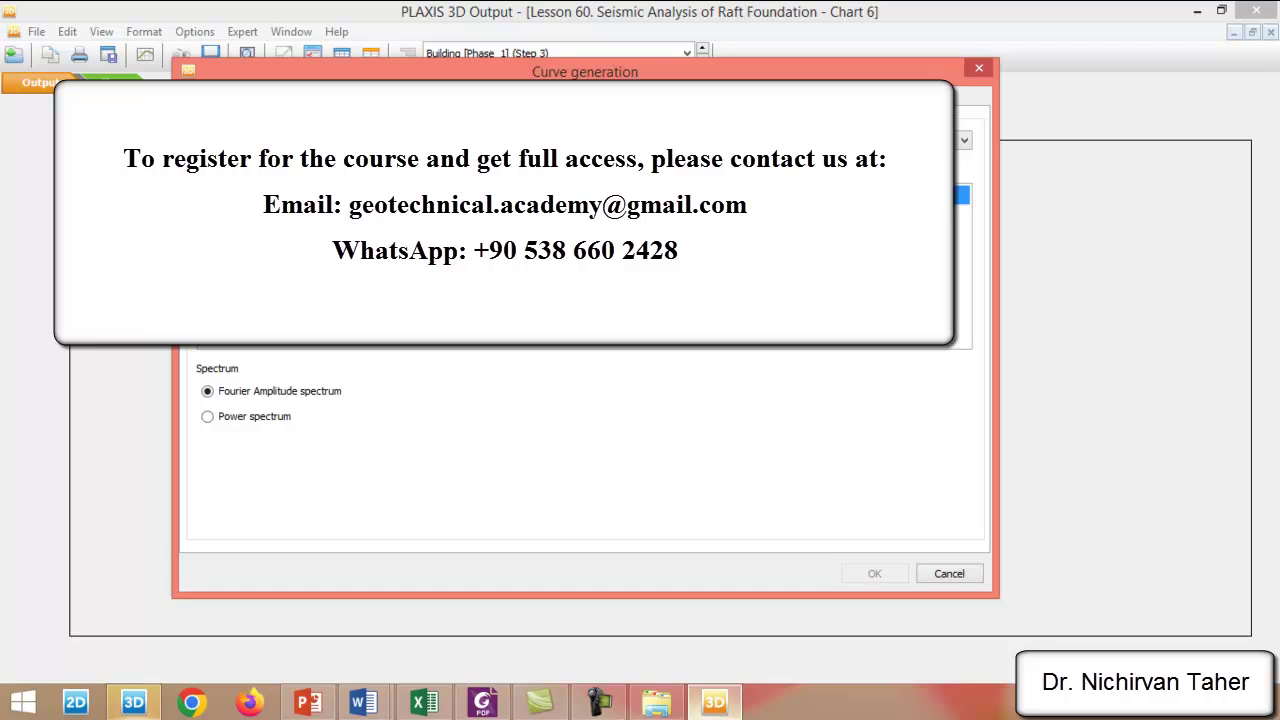
pyautogui.click(208, 416)
pyautogui.click(874, 573)
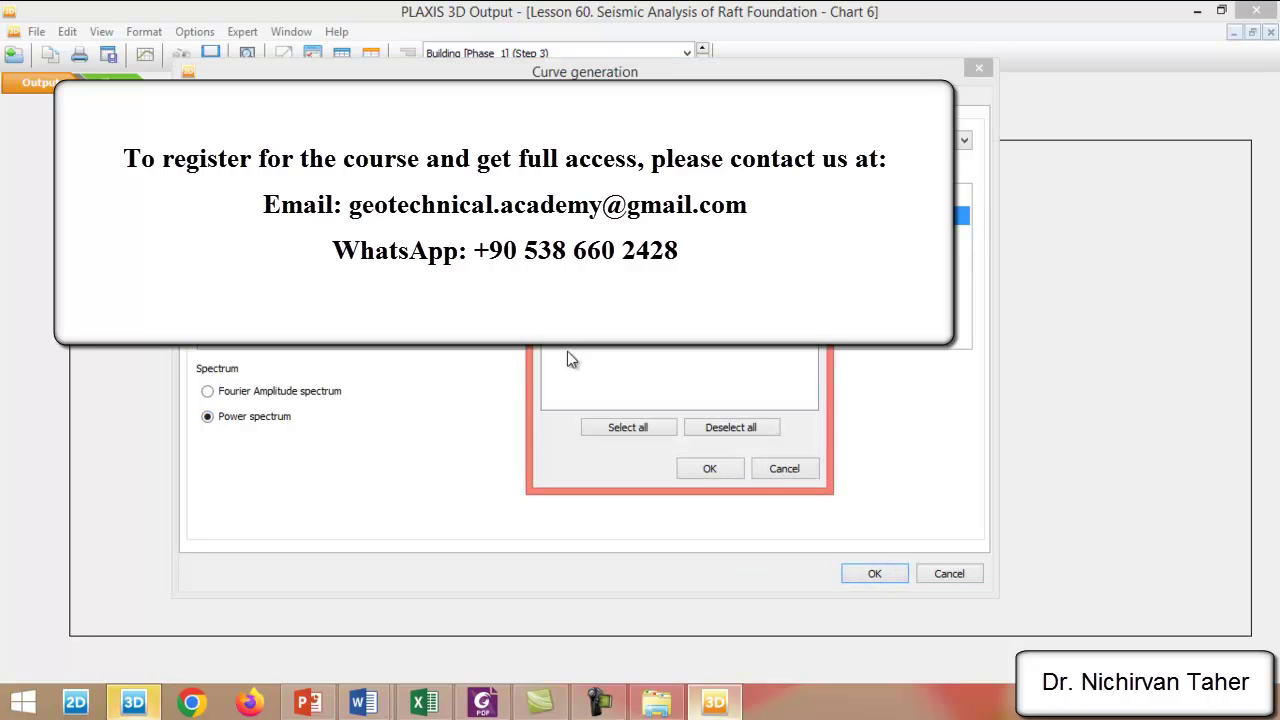
pyautogui.click(712, 469)
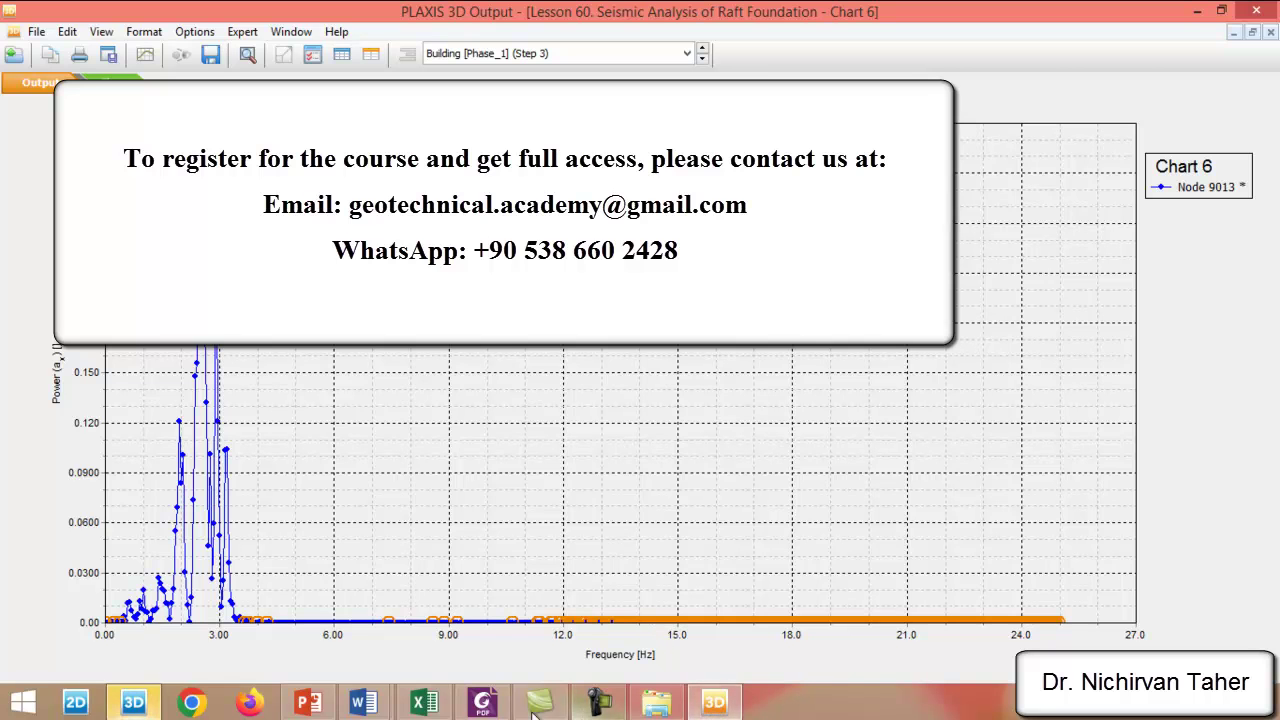
# Step: Check the course slide, then save and close Charts 6, 5 and 4 in PLAXIS Output
pyautogui.click(308, 703)
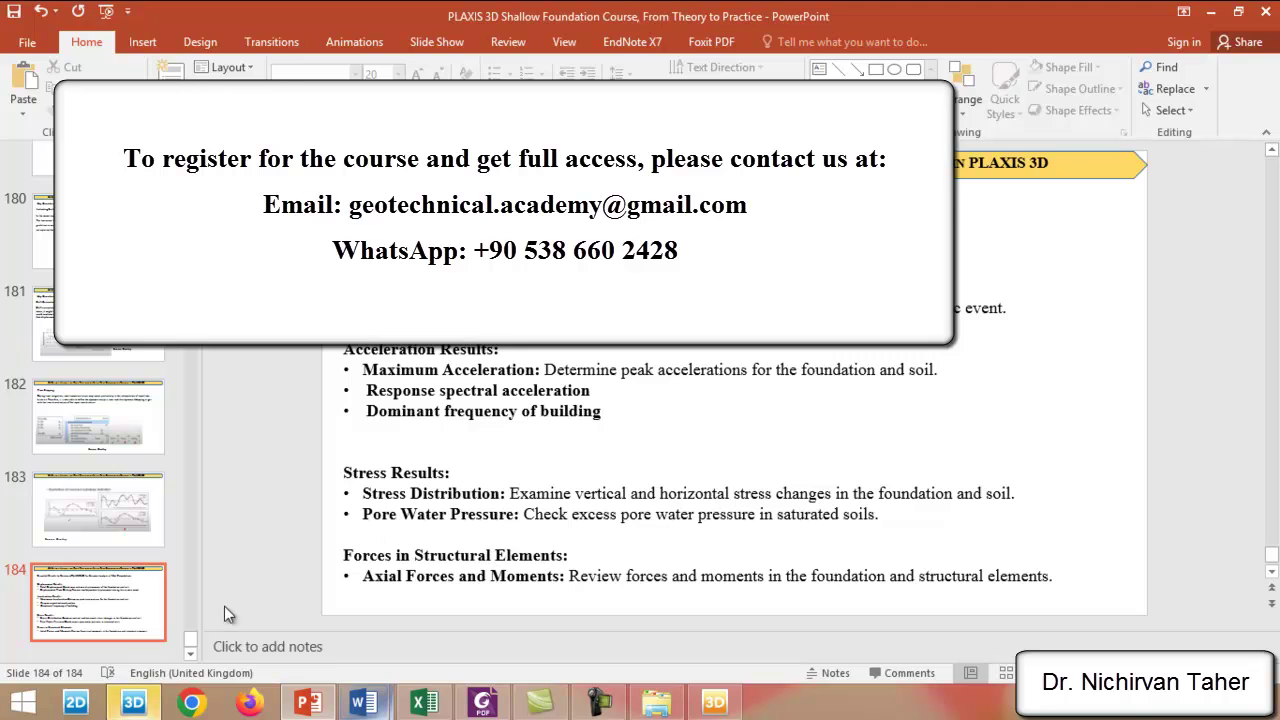
pyautogui.click(714, 702)
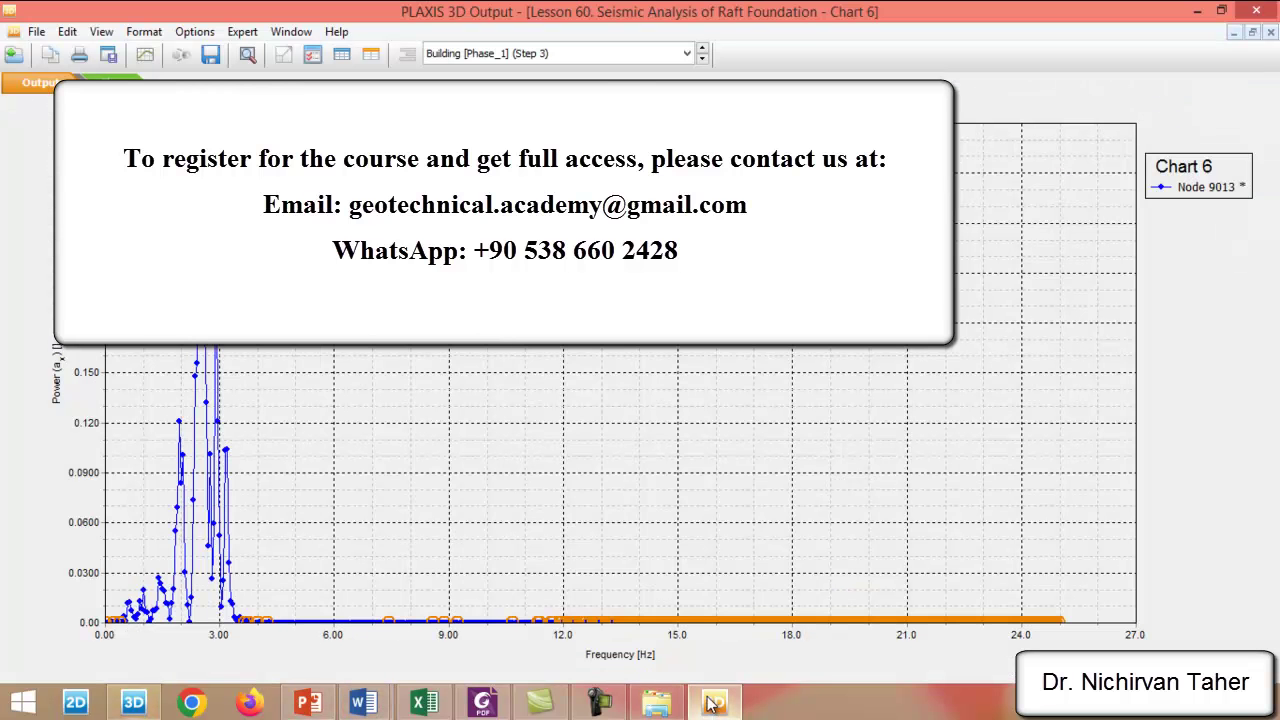
pyautogui.click(1270, 32)
pyautogui.click(683, 420)
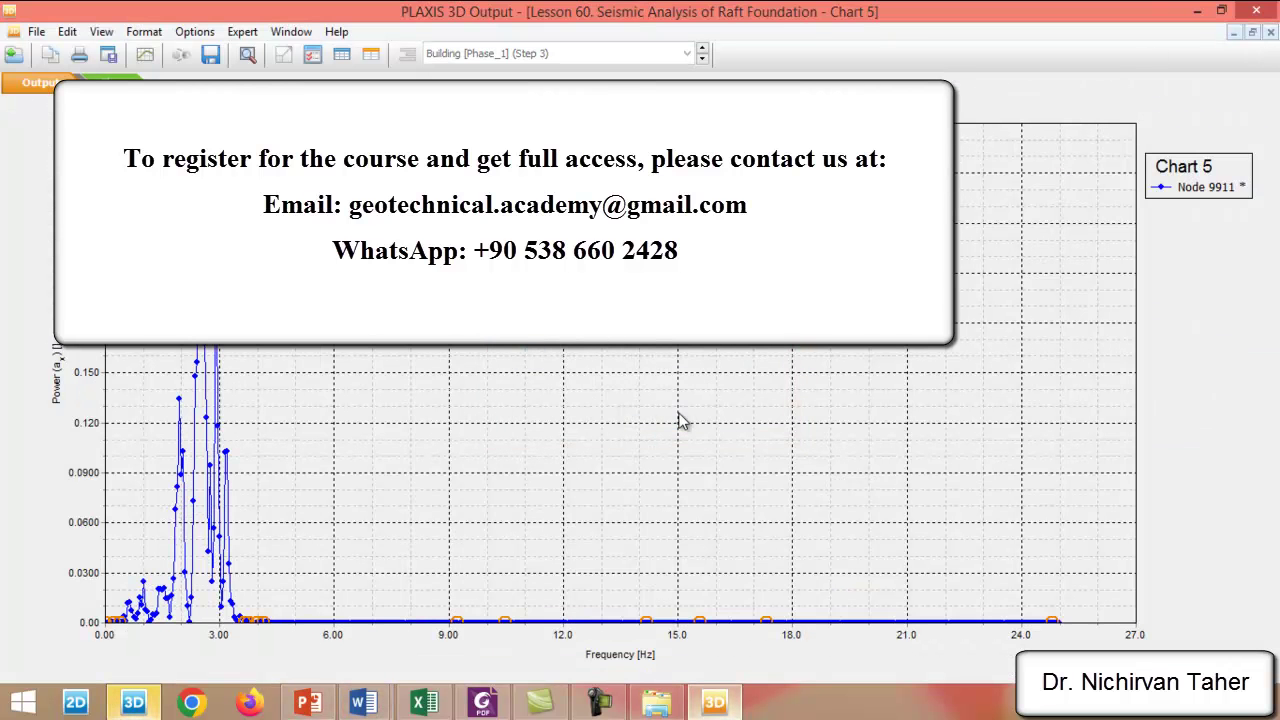
pyautogui.click(1270, 32)
pyautogui.click(667, 420)
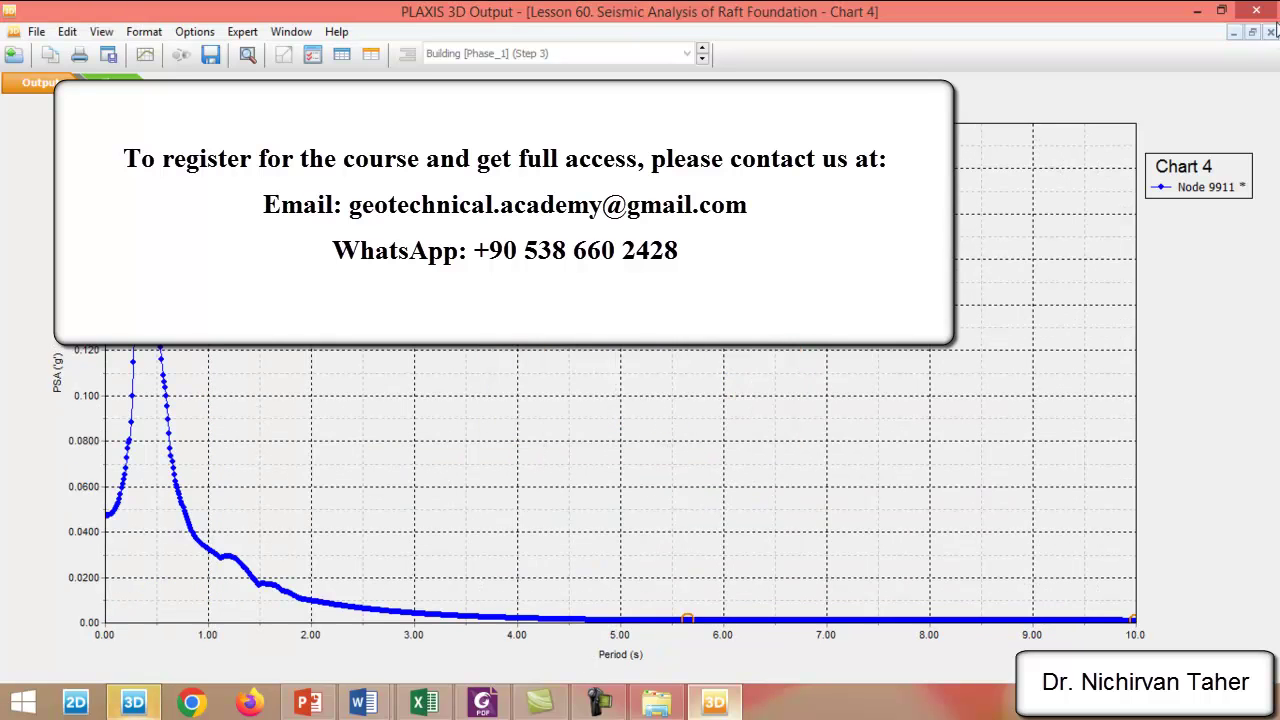
pyautogui.click(1270, 32)
pyautogui.click(660, 422)
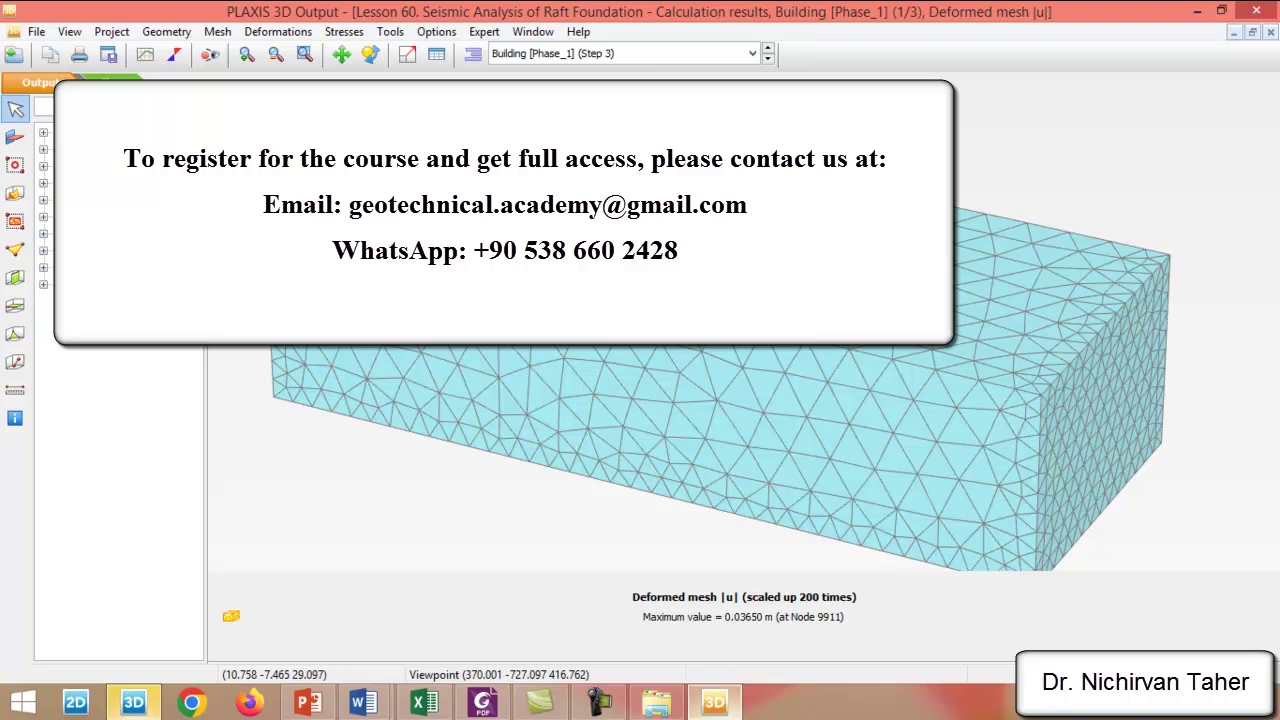
# Step: Switch the plate results to the Earthquake [Phase_3] phase and display total displacements as shadings
pyautogui.click(645, 54)
pyautogui.click(570, 118)
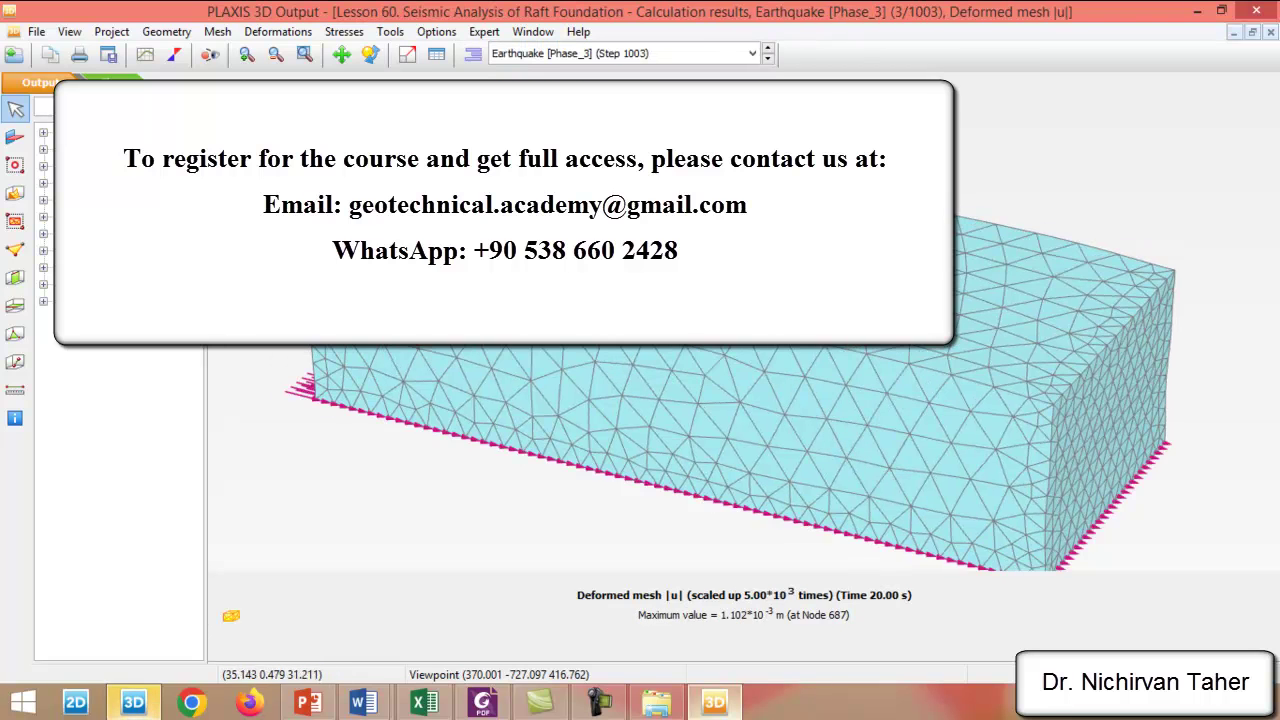
pyautogui.scroll(4, 600, 175)
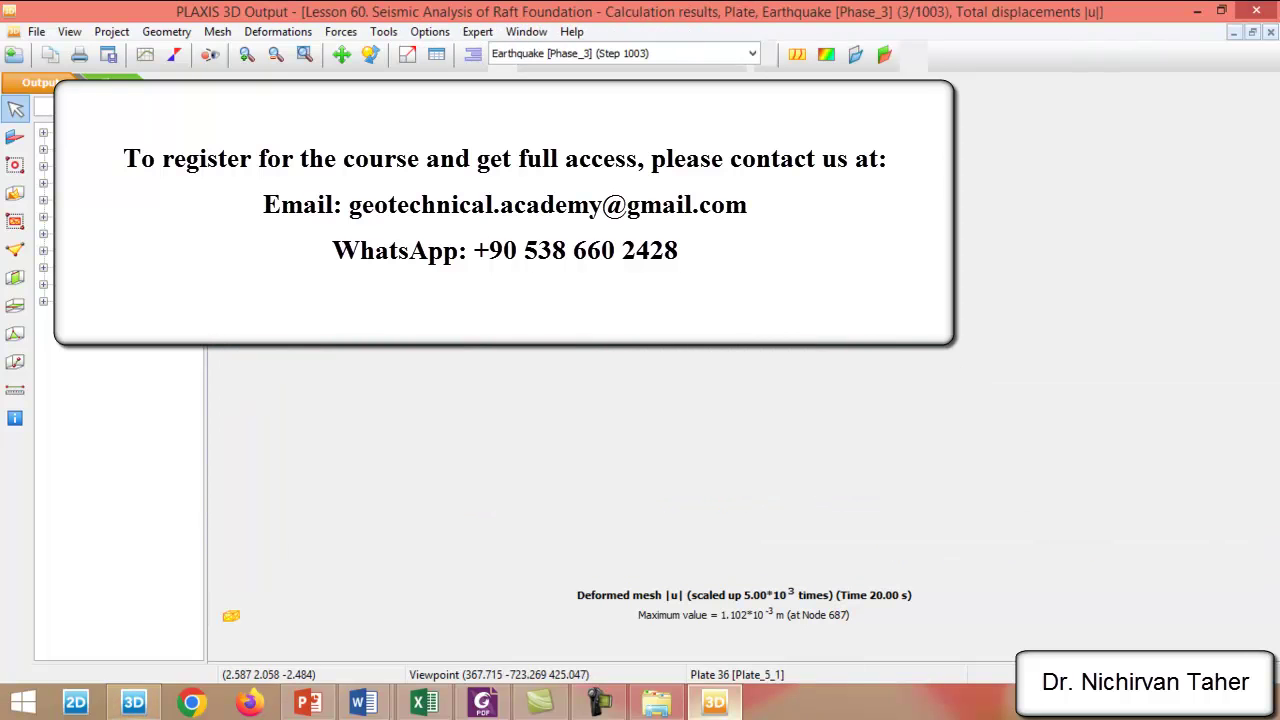
pyautogui.click(826, 54)
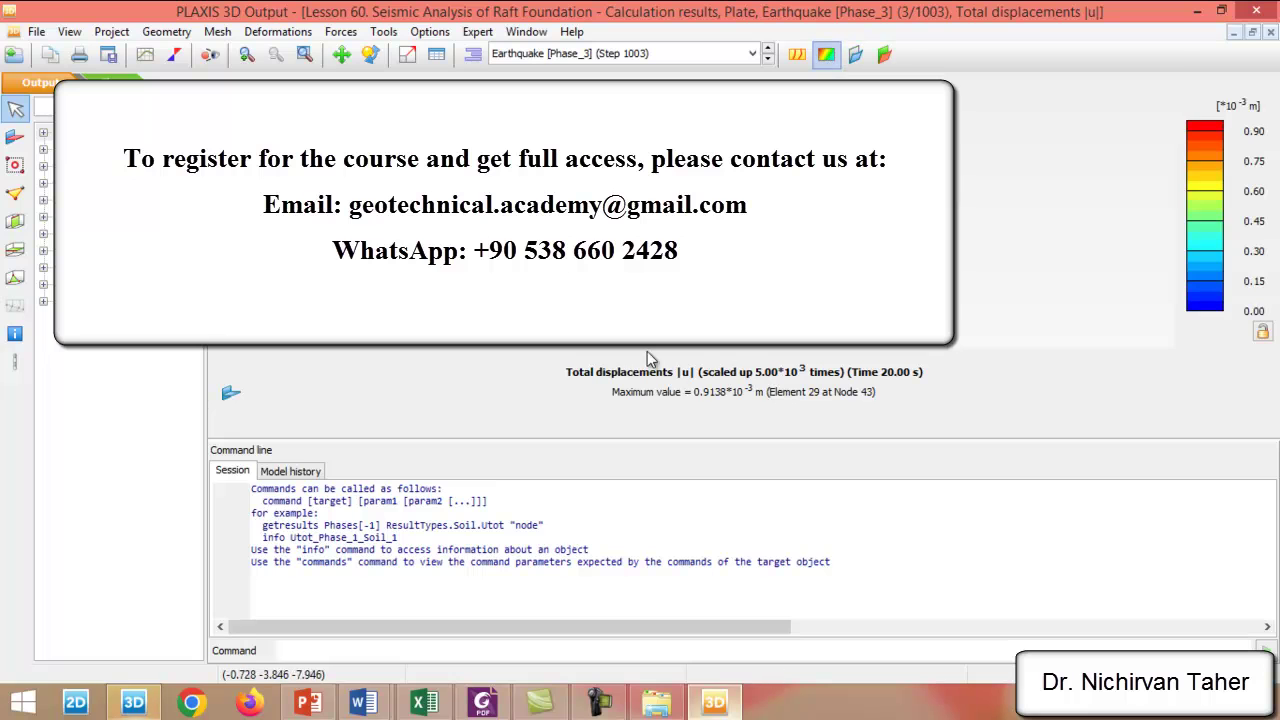
pyautogui.moveTo(692, 440); pyautogui.dragTo(680, 624)
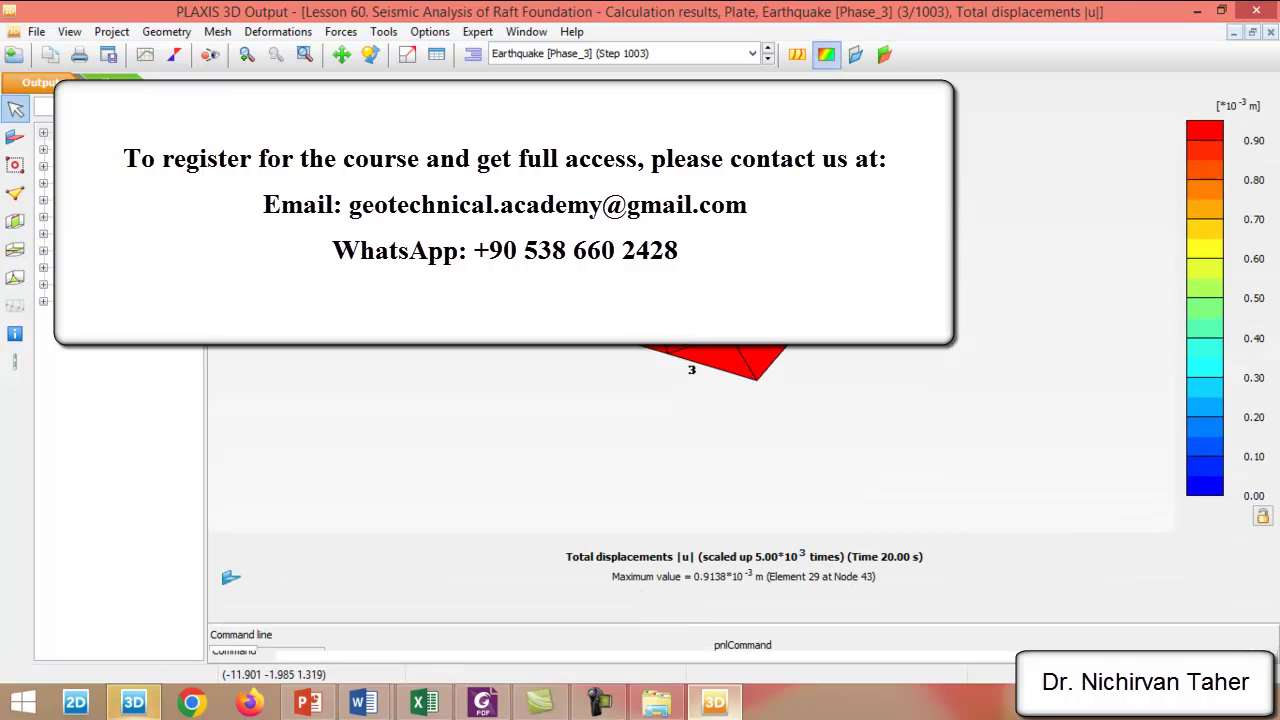
pyautogui.click(341, 32)
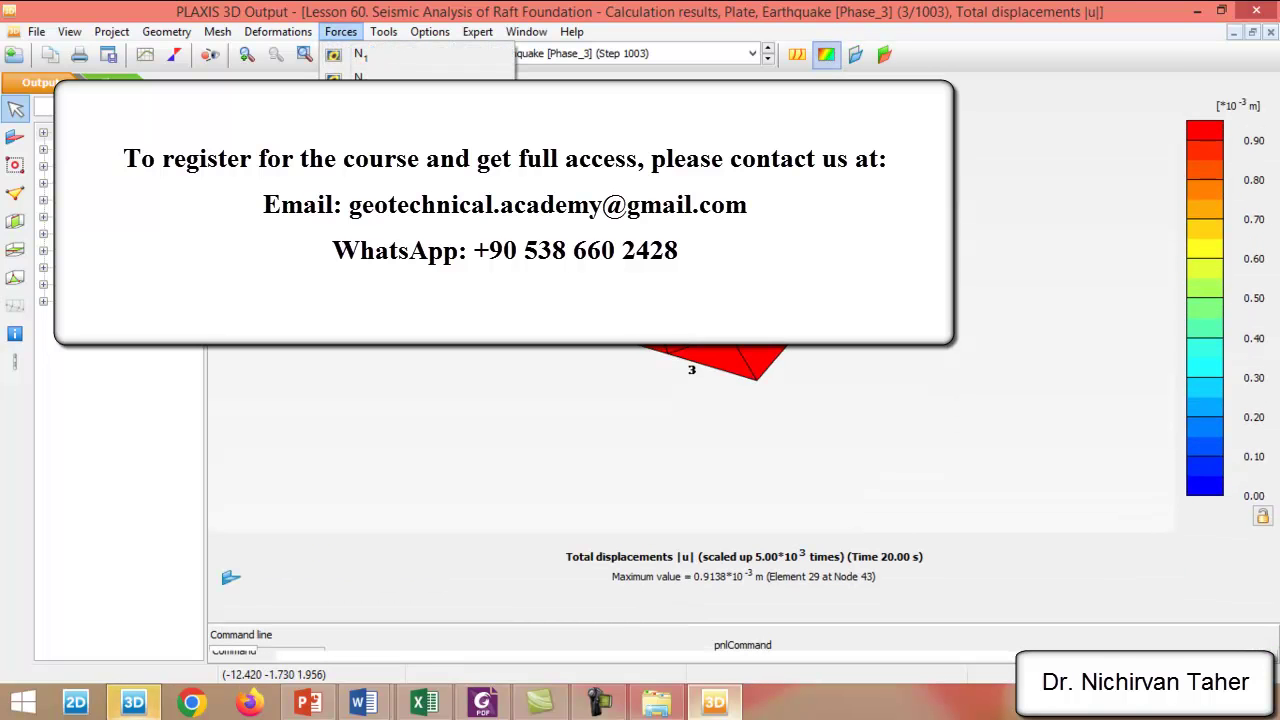
# Step: Display the plate's M11 bending moments (-60.14 to 282.4 kN m/m), leaving the phase unchanged
pyautogui.click(375, 169)
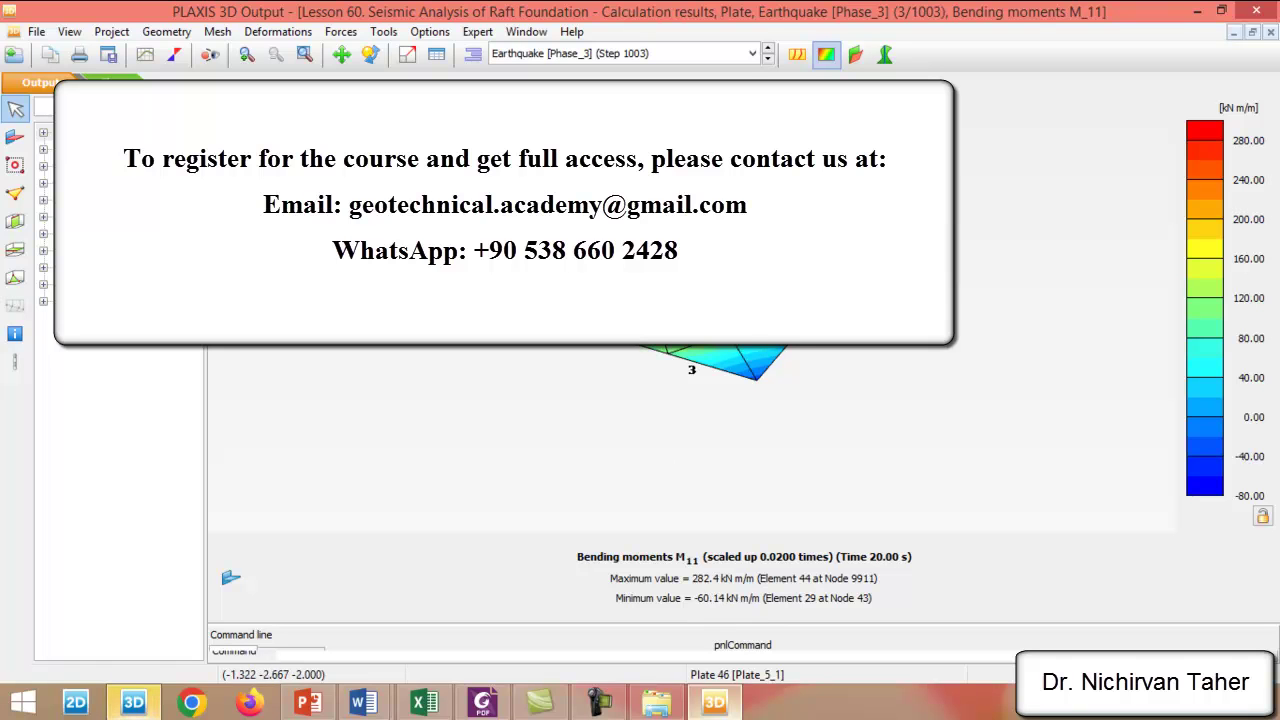
pyautogui.click(730, 55)
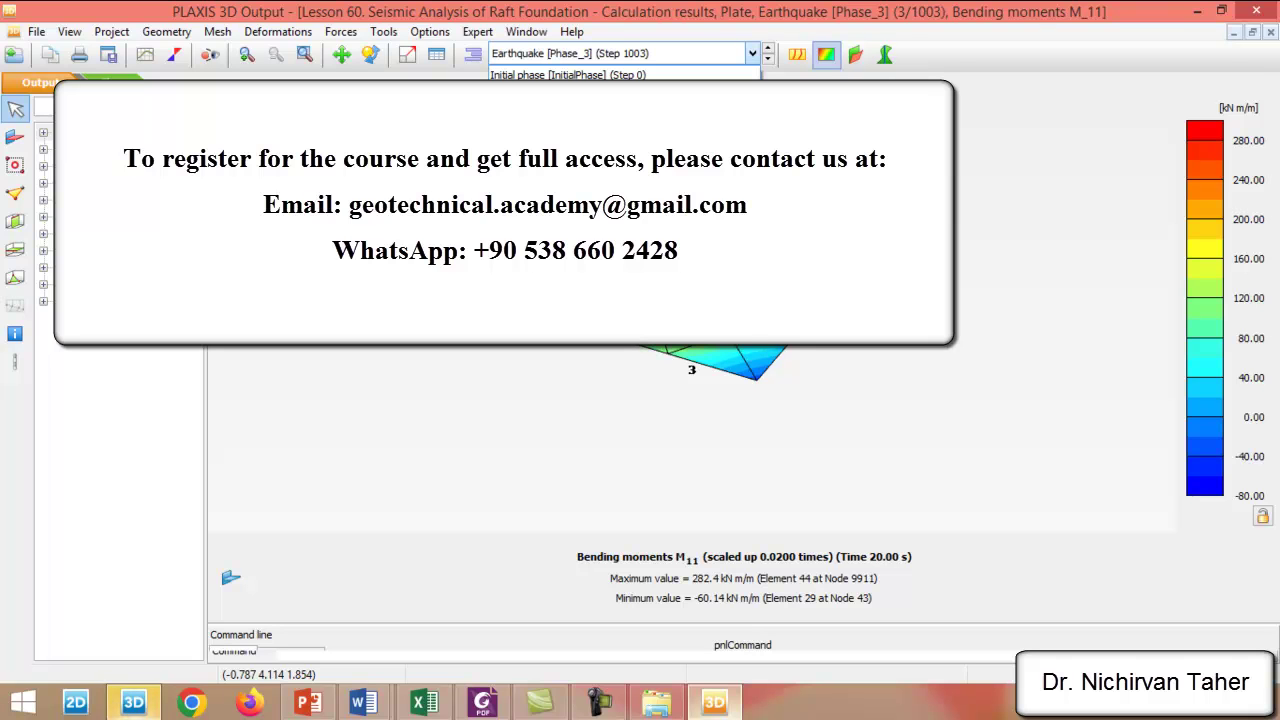
pyautogui.press('Escape')
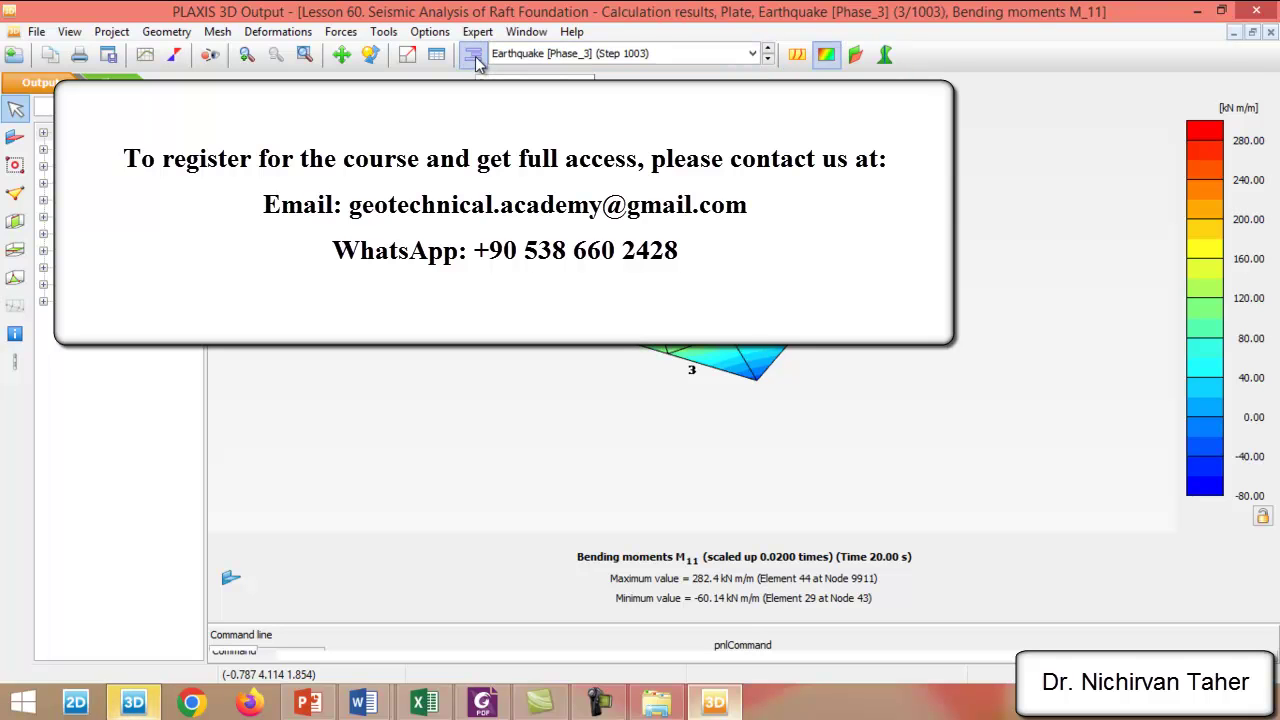
# Step: List individual calculation steps and show the M11 moments at step 50 (0.9400 s)
pyautogui.click(474, 56)
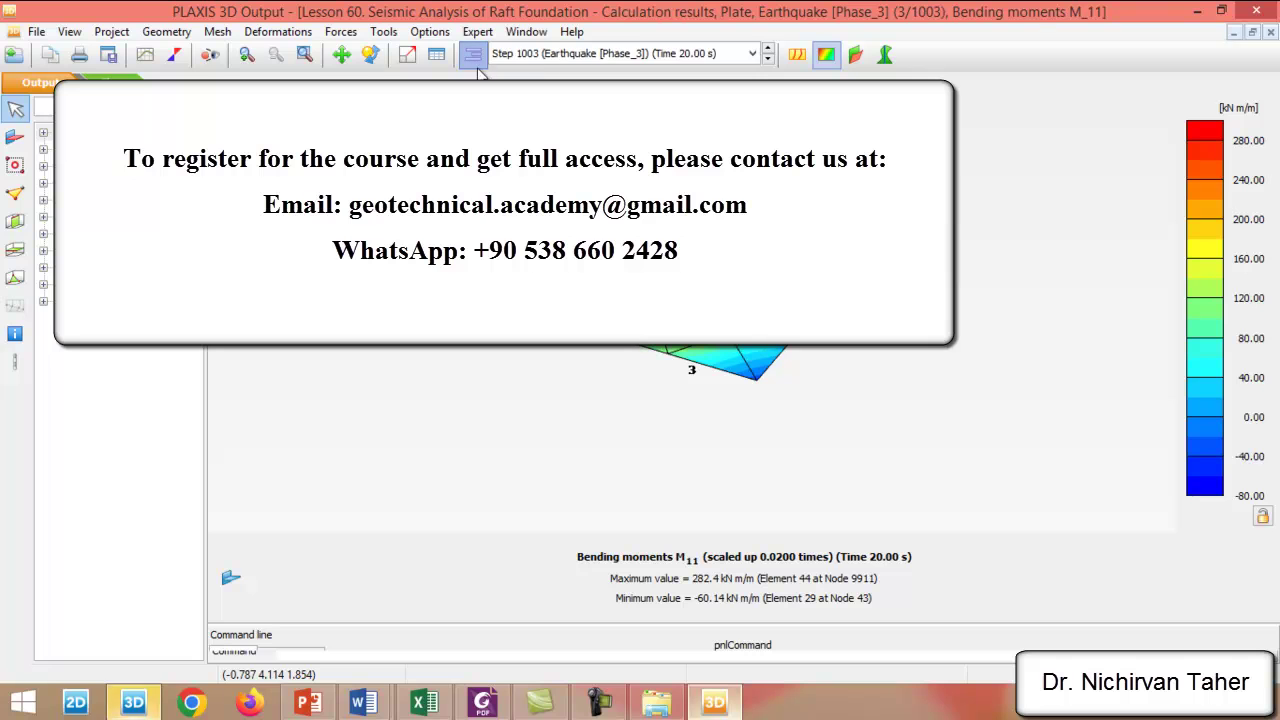
pyautogui.click(630, 53)
pyautogui.scroll(15, 620, 75)
pyautogui.scroll(20, 620, 75)
pyautogui.scroll(20, 620, 75)
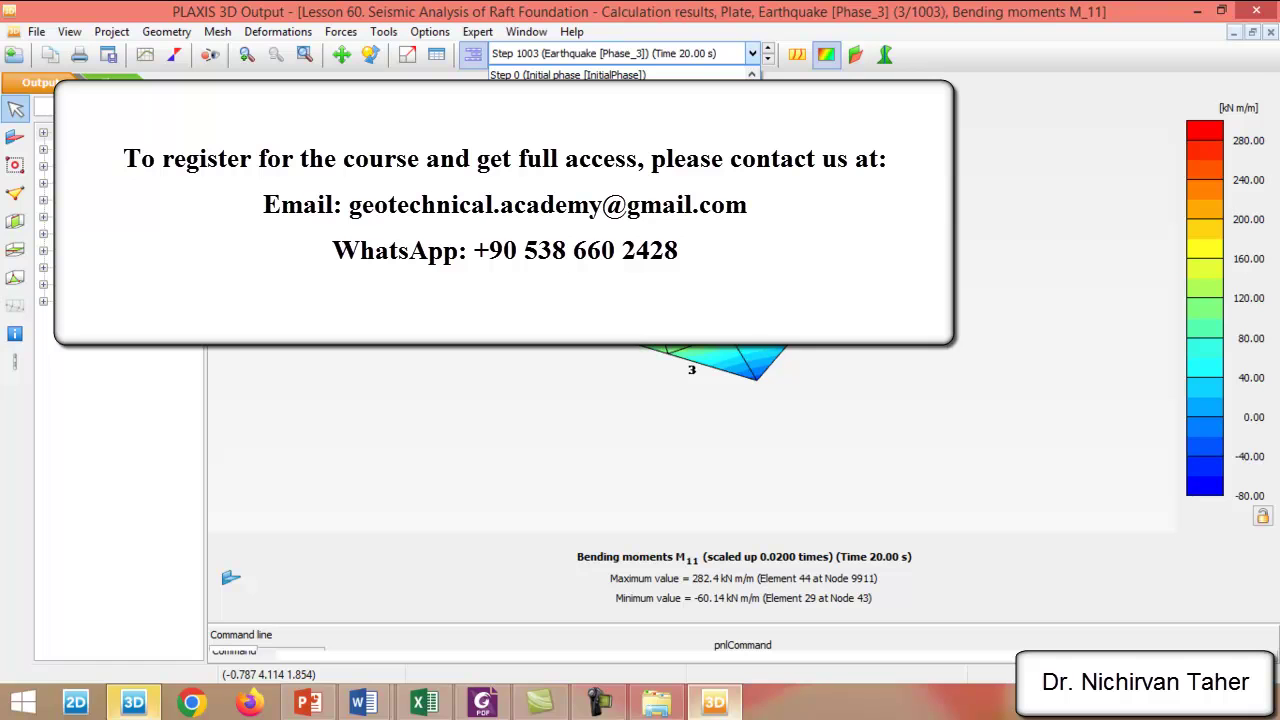
pyautogui.scroll(-5, 620, 75)
pyautogui.click(620, 75)
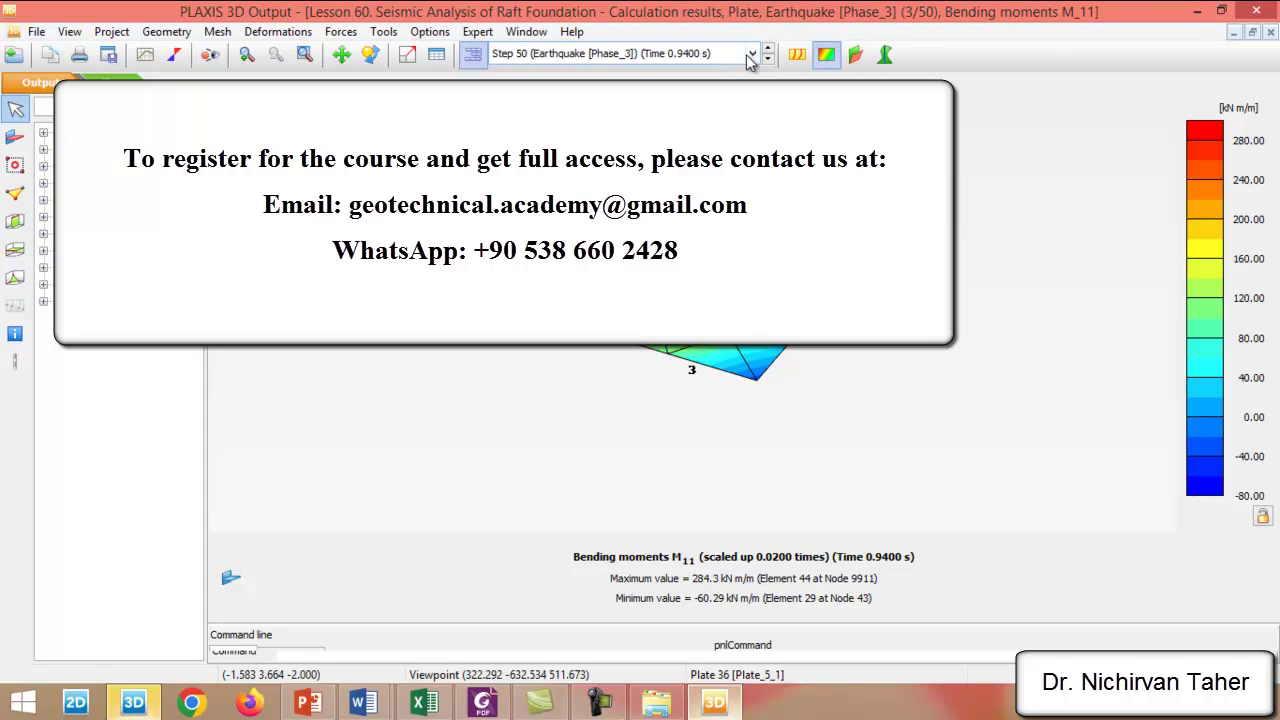
# Step: Show the M11 moments at step 443 (8.800 s), briefly checking the course slides
pyautogui.scroll(-15, 620, 75)
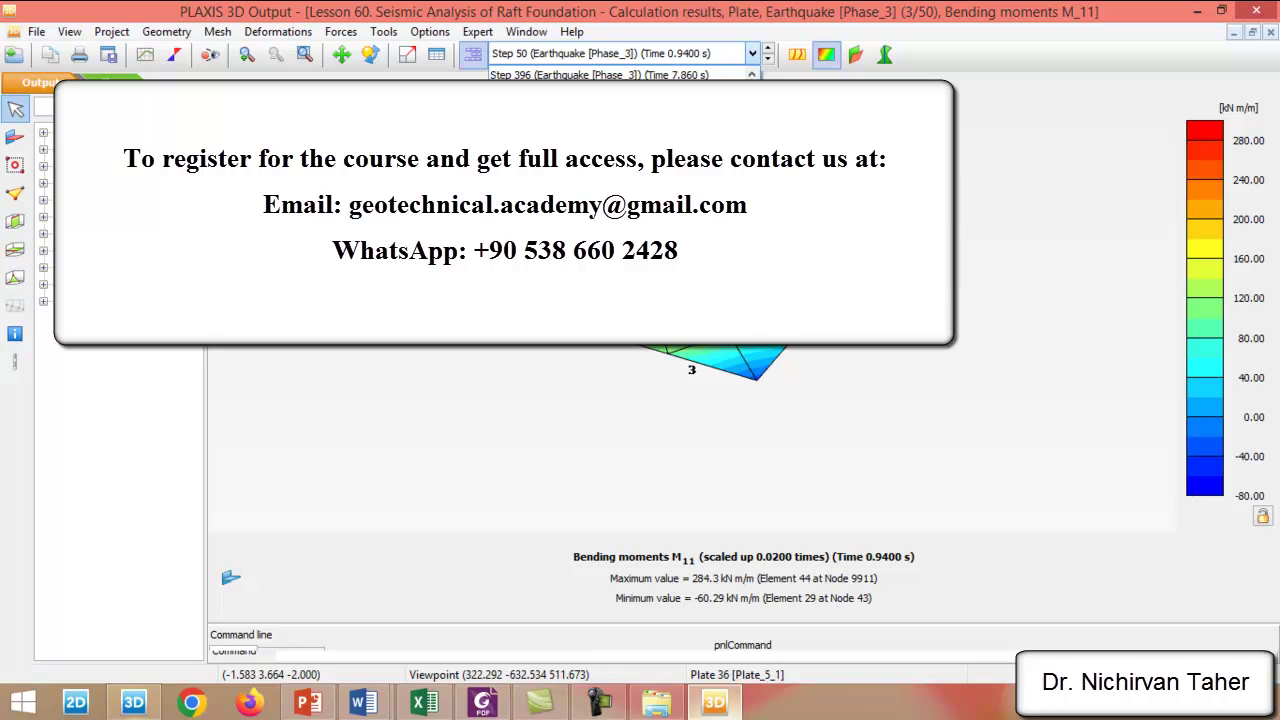
pyautogui.click(620, 330)
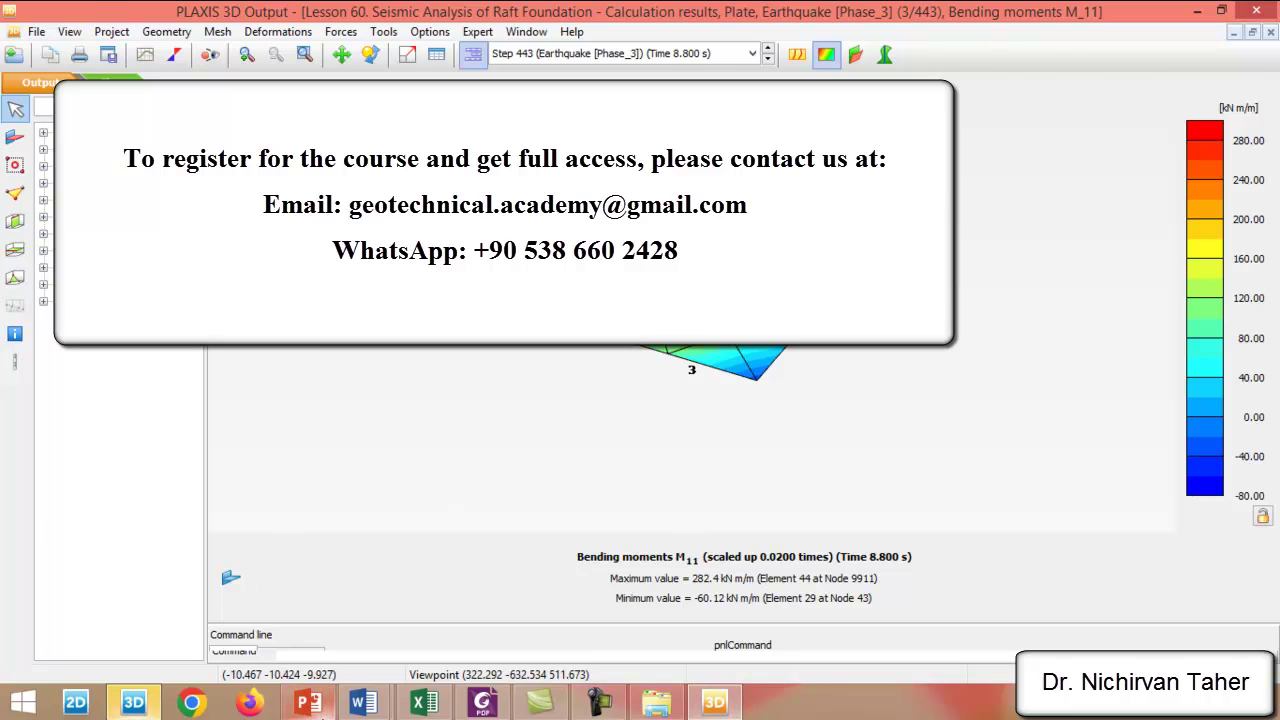
pyautogui.click(312, 706)
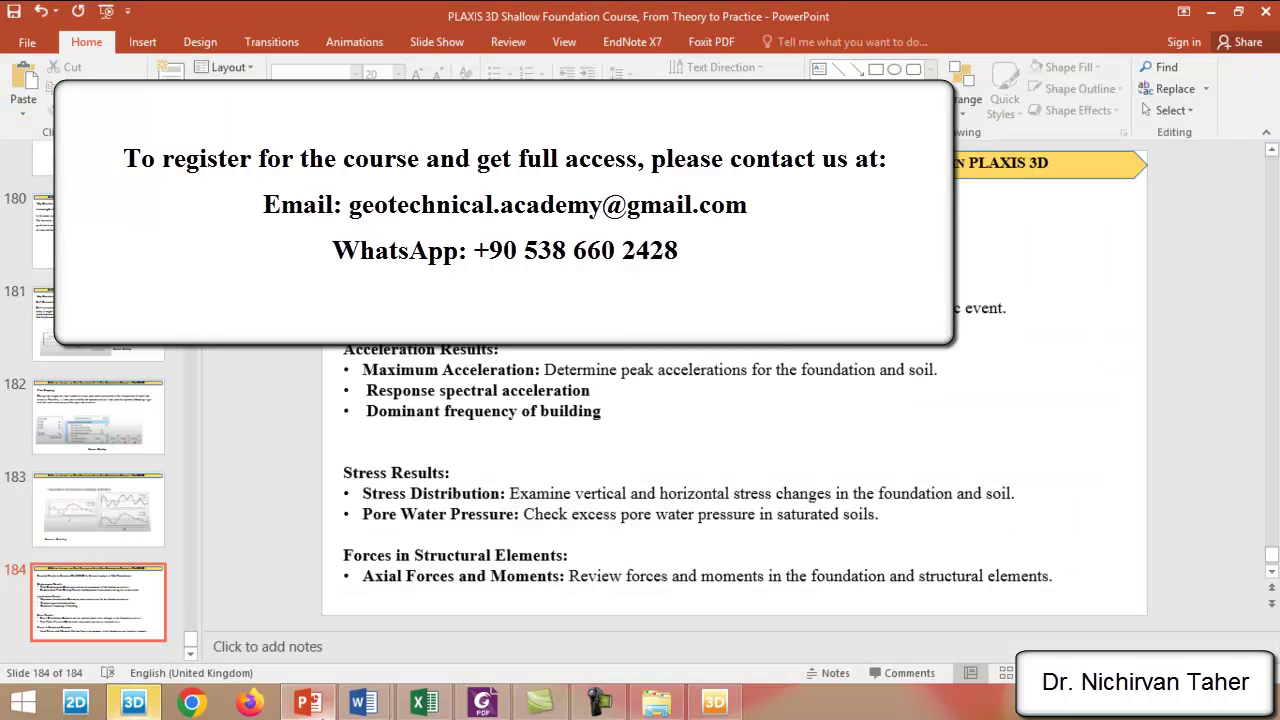
pyautogui.click(320, 712)
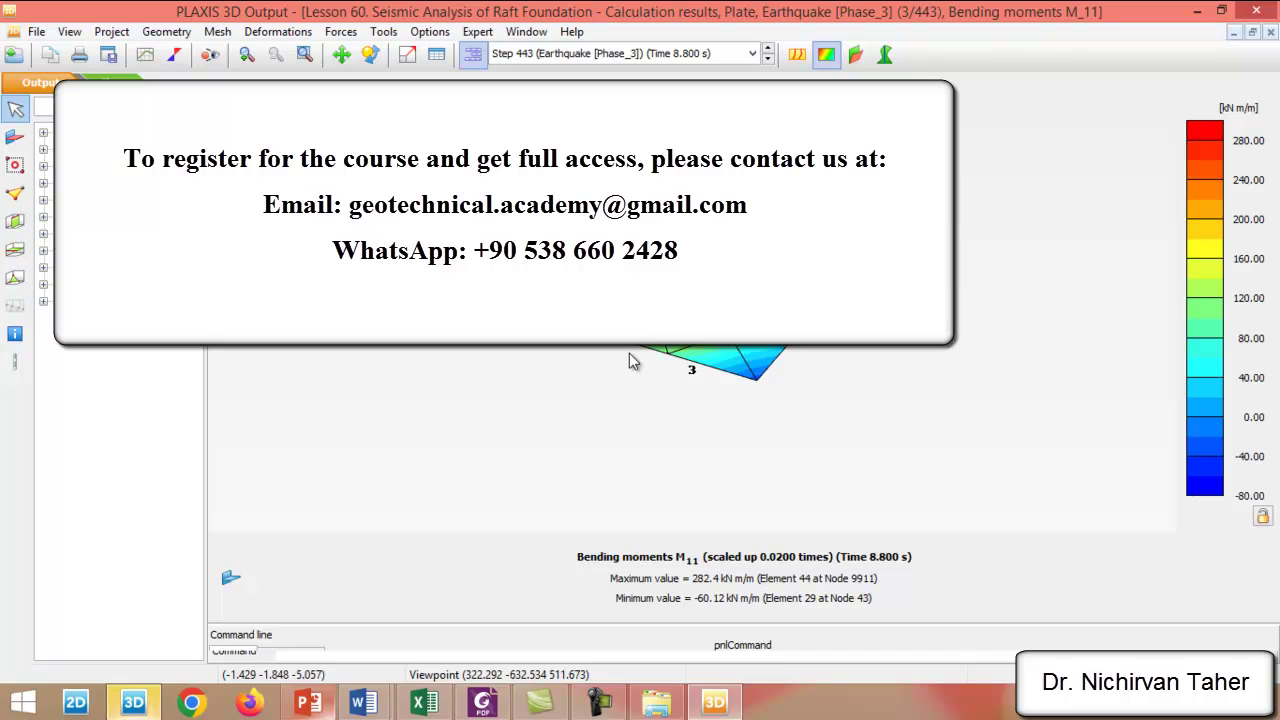